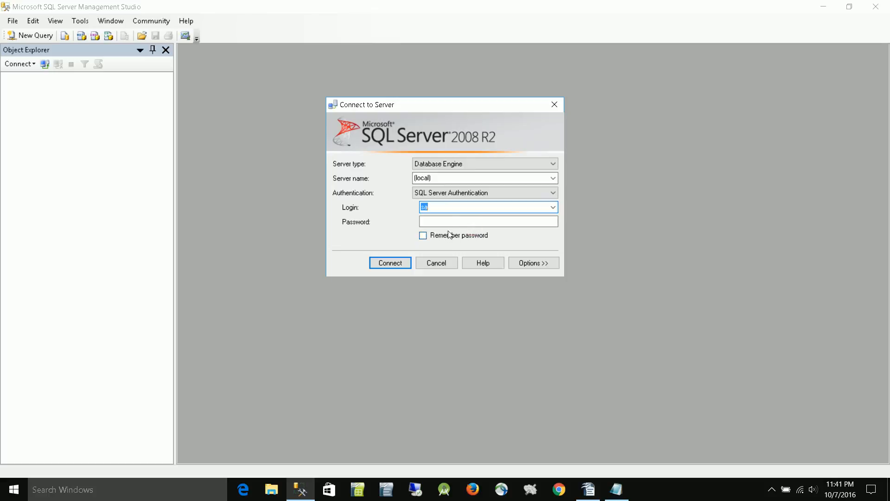
- Connect to the local database engine as sa, entering the account password and having it remembered
{"action": "left_click", "coordinate": [452, 221]}
{"action": "type", "text": "*"}
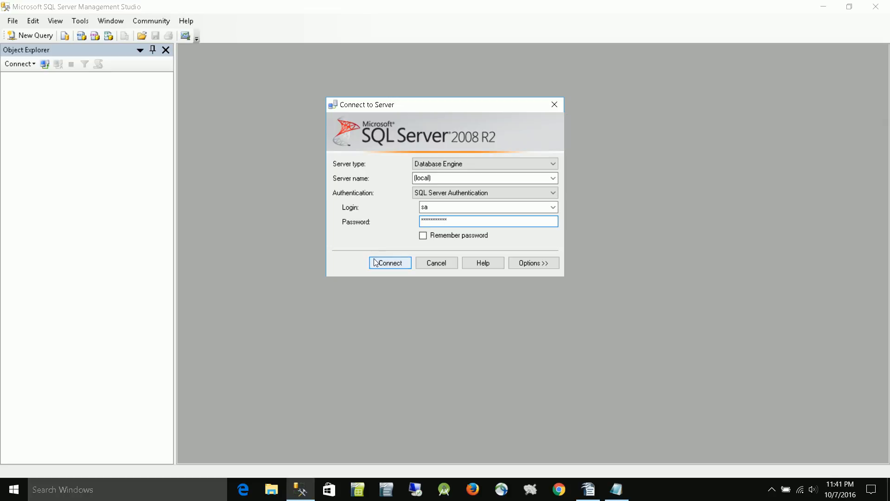
{"action": "left_click", "coordinate": [423, 235]}
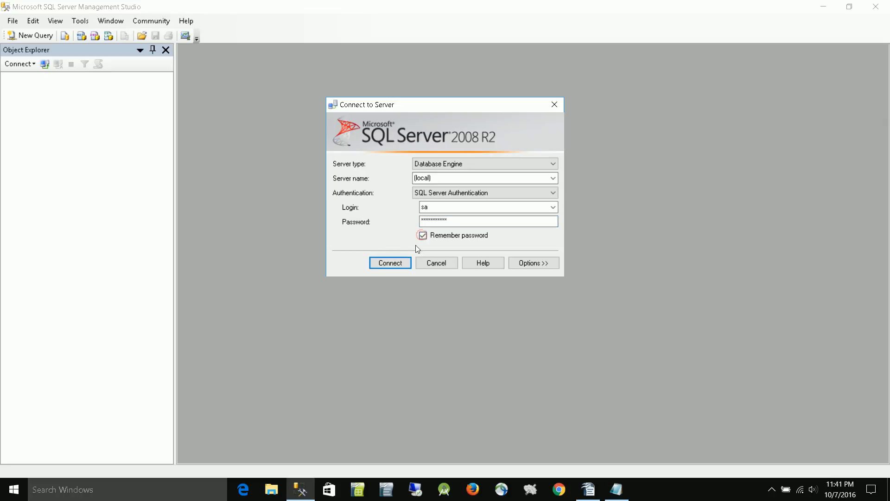
{"action": "left_click", "coordinate": [399, 264]}
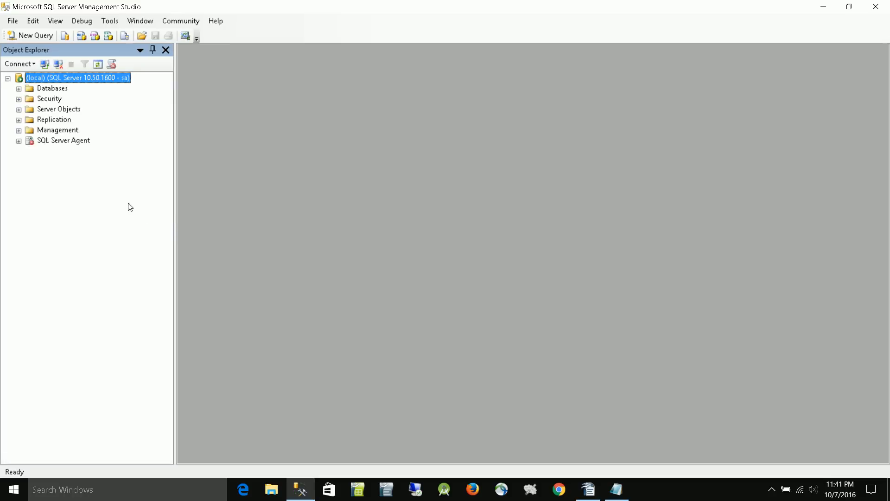
- Create a new database named SchoolDB with the default owner and file settings
{"action": "left_click", "coordinate": [19, 89]}
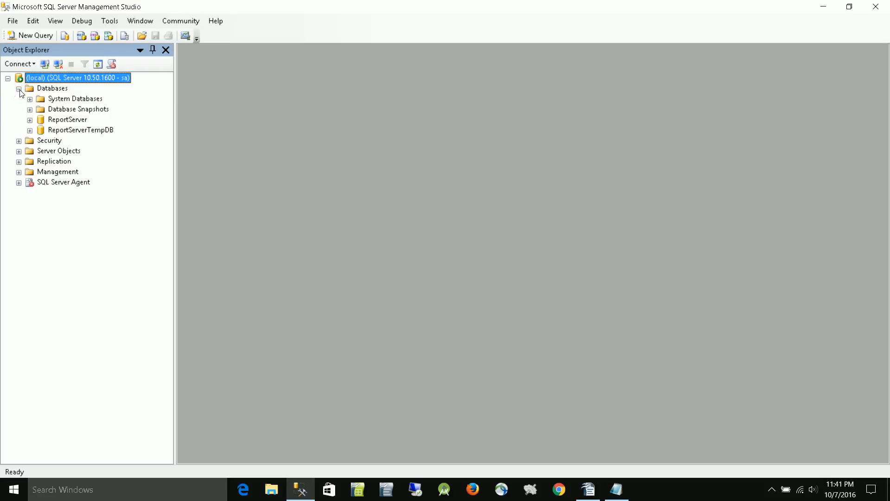
{"action": "left_click", "coordinate": [52, 90]}
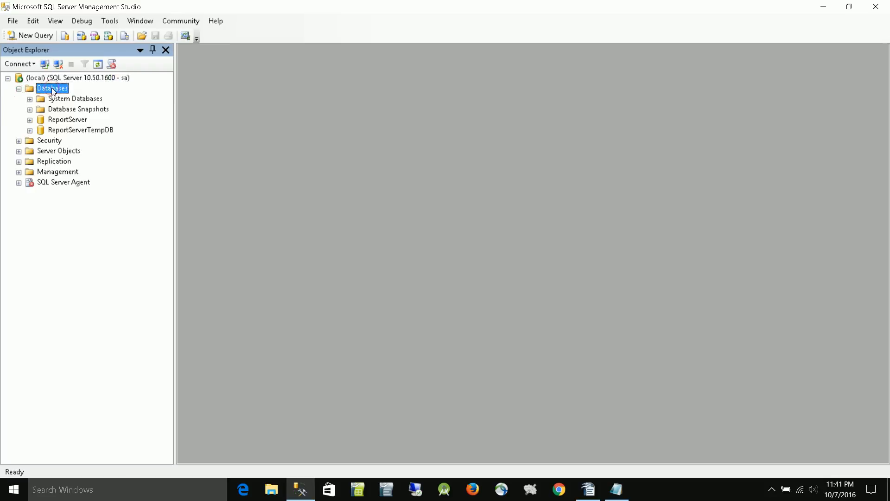
{"action": "right_click", "coordinate": [52, 89]}
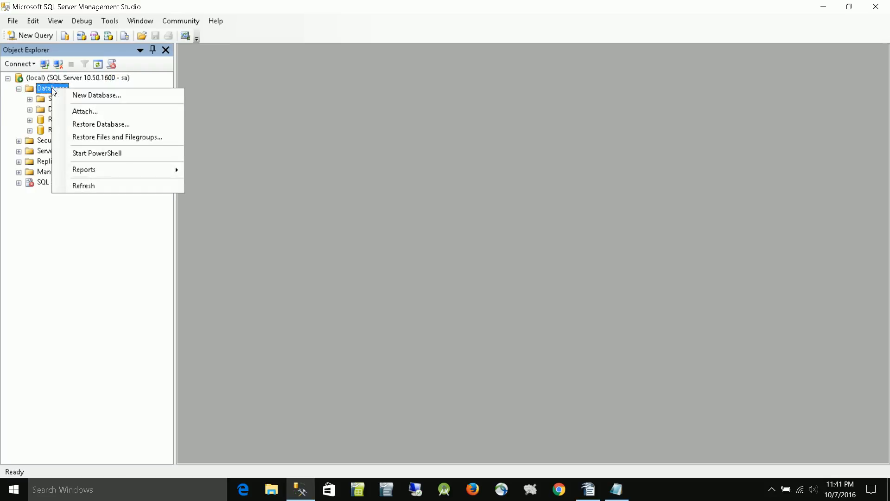
{"action": "left_click", "coordinate": [115, 96]}
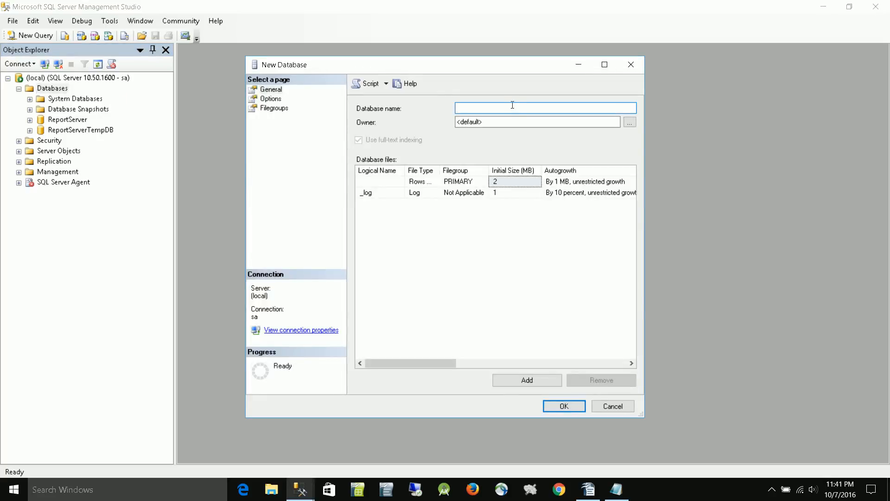
{"action": "type", "text": "SchoolDB"}
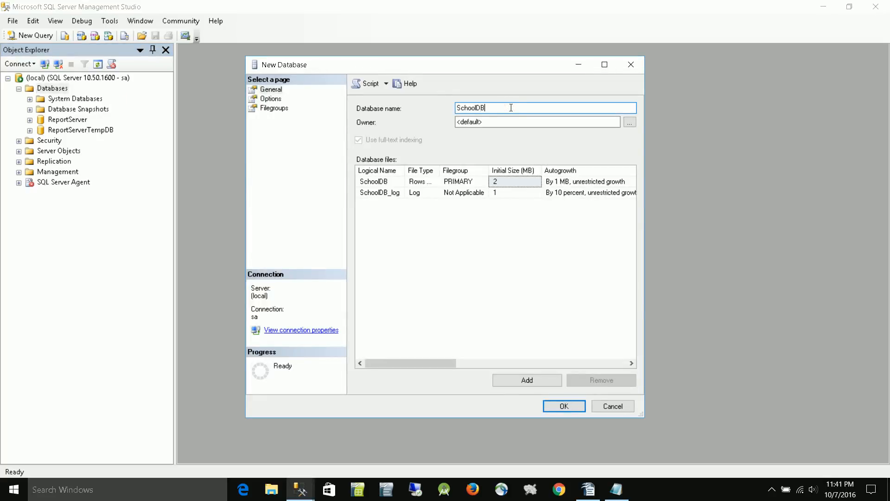
{"action": "left_click", "coordinate": [573, 406]}
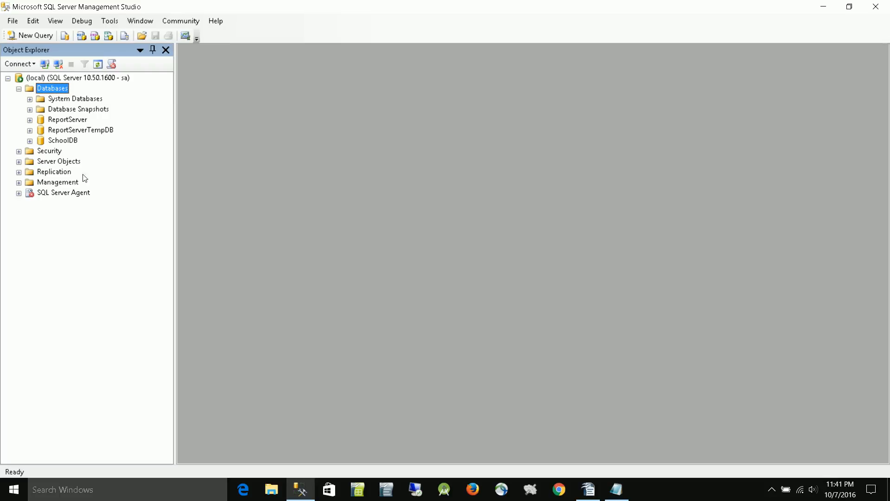
- Start a new server-level login and name it student
{"action": "left_click", "coordinate": [47, 151]}
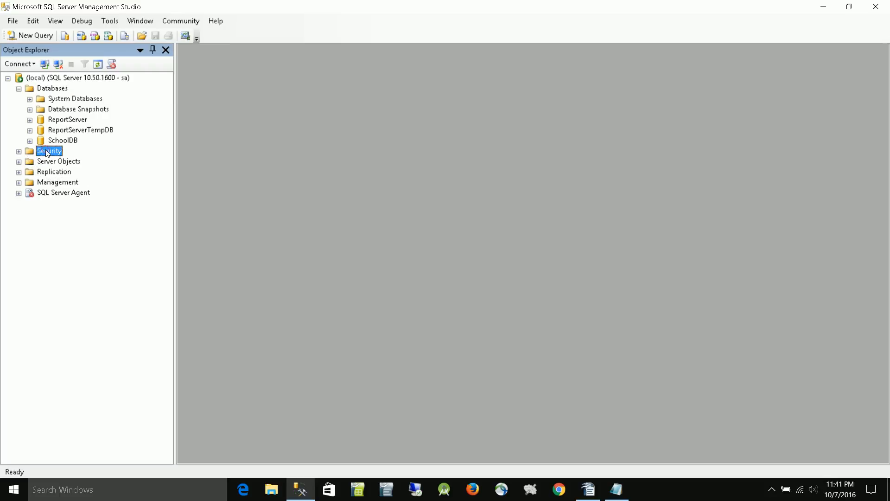
{"action": "right_click", "coordinate": [47, 152]}
{"action": "mouse_move", "coordinate": [65, 159]}
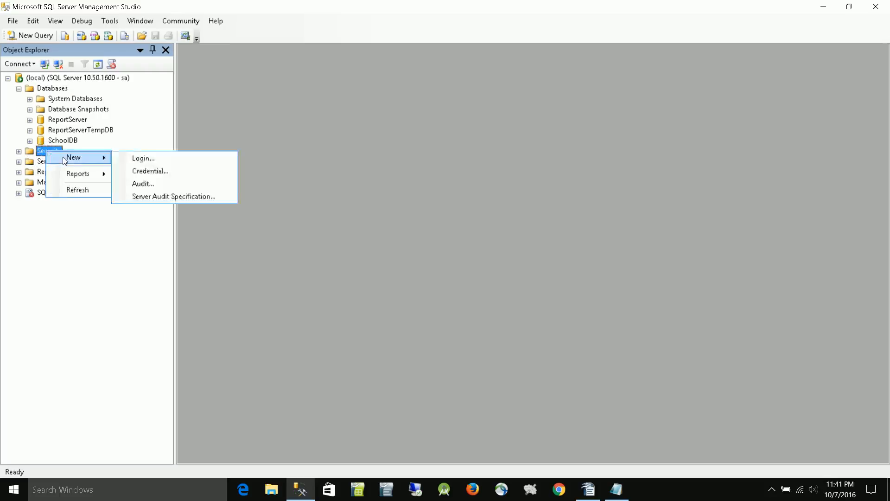
{"action": "left_click", "coordinate": [149, 160]}
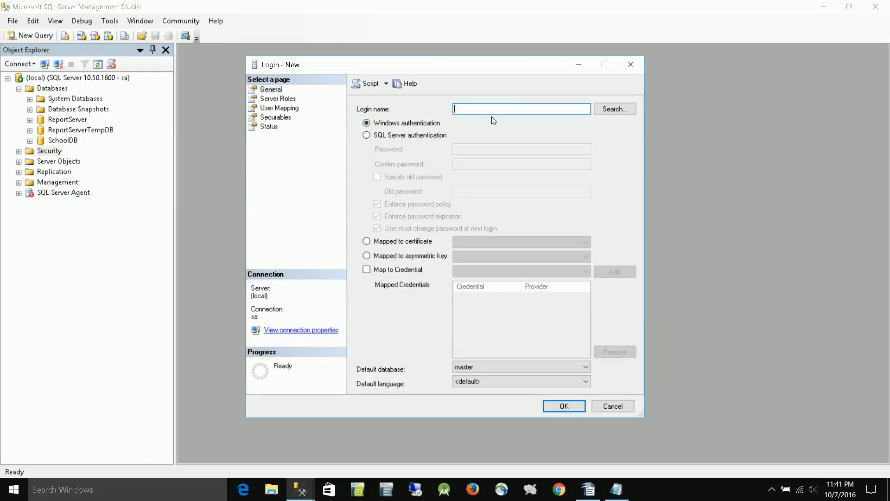
{"action": "type", "text": "student"}
- Give the login SQL Server authentication with a confirmed password, without requiring a password change at next login, and create it
{"action": "left_click", "coordinate": [366, 136]}
{"action": "left_click", "coordinate": [548, 149]}
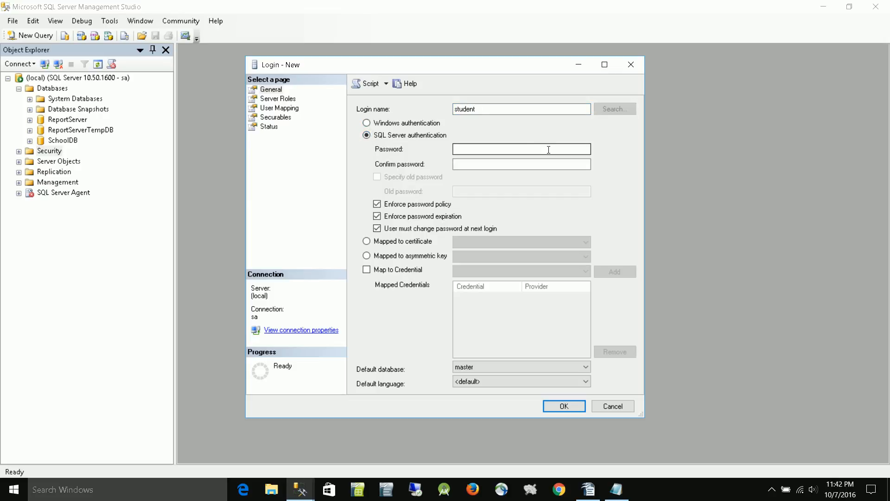
{"action": "left_click", "coordinate": [524, 150]}
{"action": "key", "text": "Tab"}
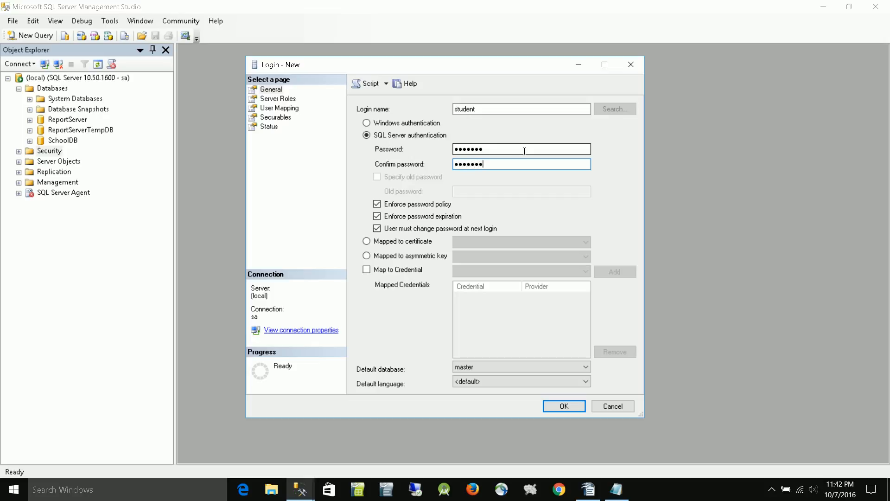
{"action": "left_click", "coordinate": [376, 228]}
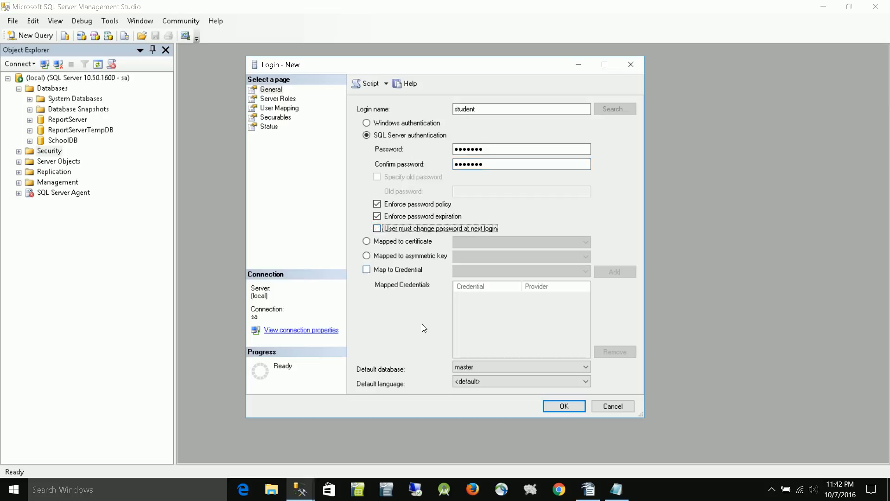
{"action": "left_click", "coordinate": [564, 407]}
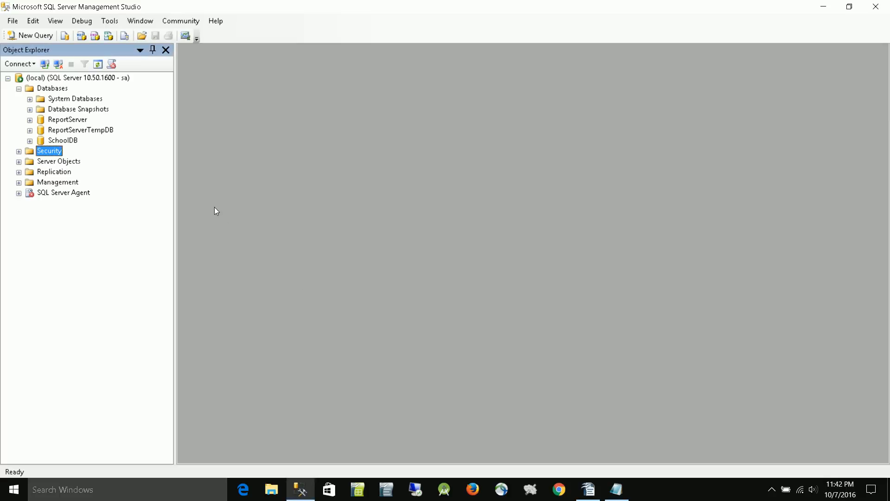
- Start a new SchoolDB database user named student, mapped to the login student
{"action": "right_click", "coordinate": [65, 140]}
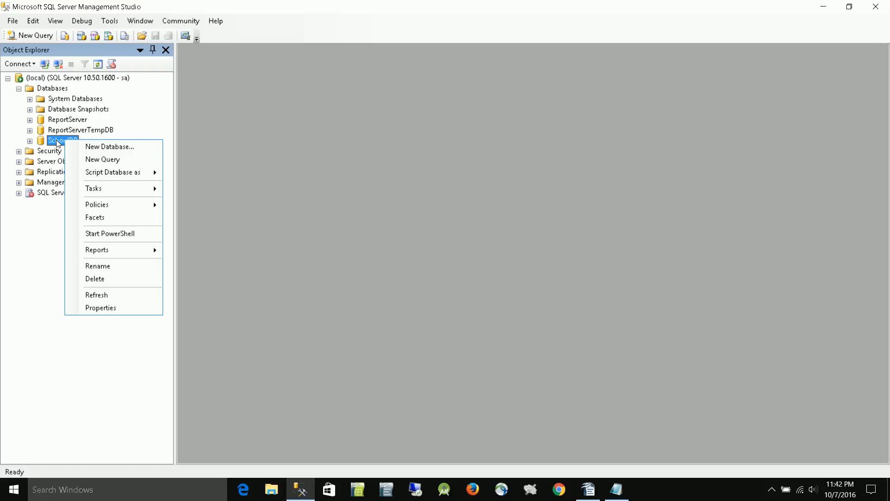
{"action": "left_click", "coordinate": [29, 141]}
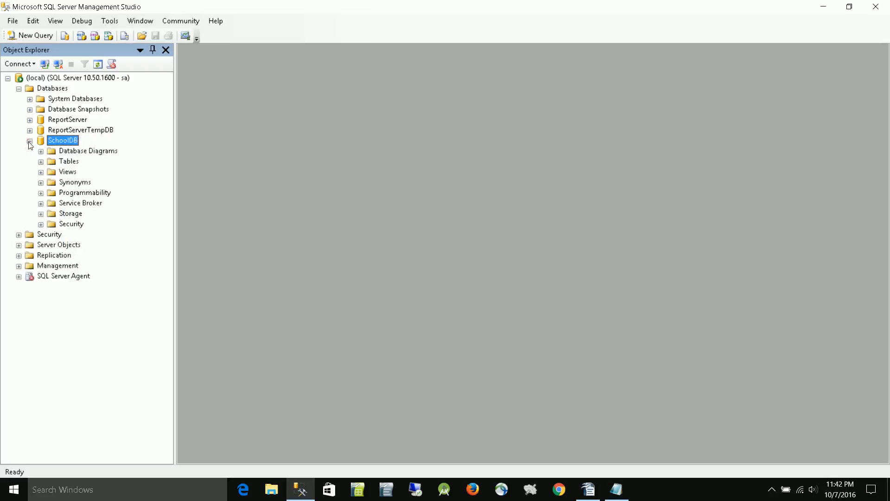
{"action": "left_click", "coordinate": [71, 224]}
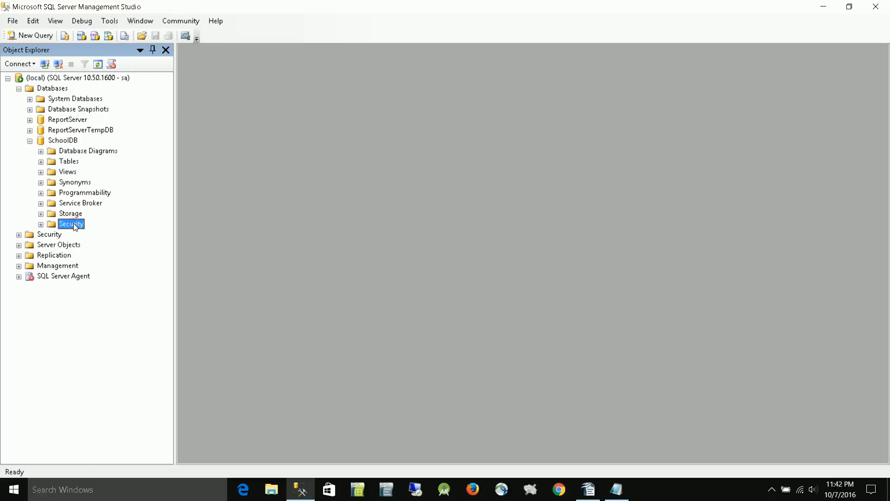
{"action": "right_click", "coordinate": [74, 227]}
{"action": "mouse_move", "coordinate": [99, 230]}
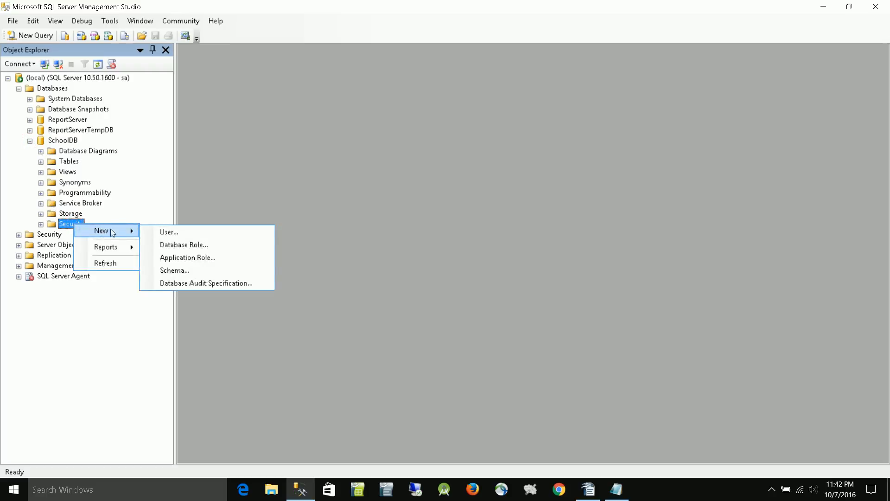
{"action": "left_click", "coordinate": [190, 233]}
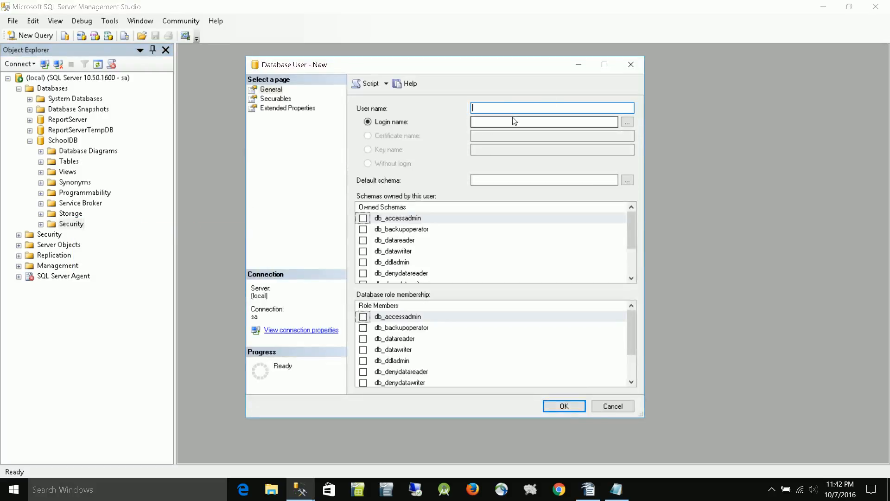
{"action": "type", "text": "student"}
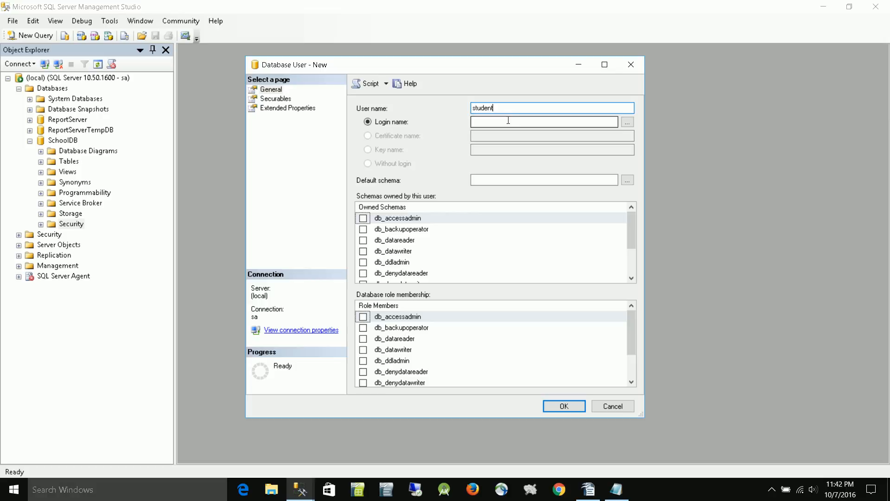
{"action": "left_click", "coordinate": [508, 121]}
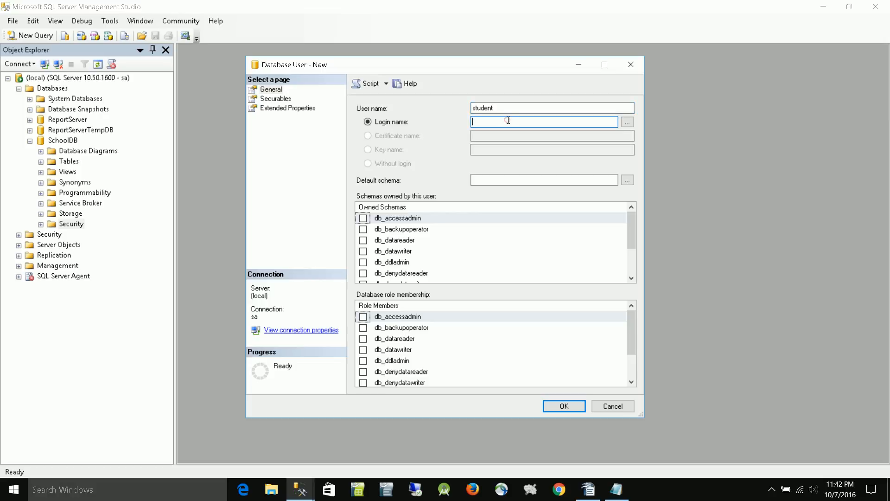
{"action": "type", "text": "studen"}
- Assign the new user the db_owner schema and db_owner role membership, and create the user
{"action": "left_click", "coordinate": [632, 278]}
{"action": "left_click", "coordinate": [631, 277]}
{"action": "left_click", "coordinate": [631, 278]}
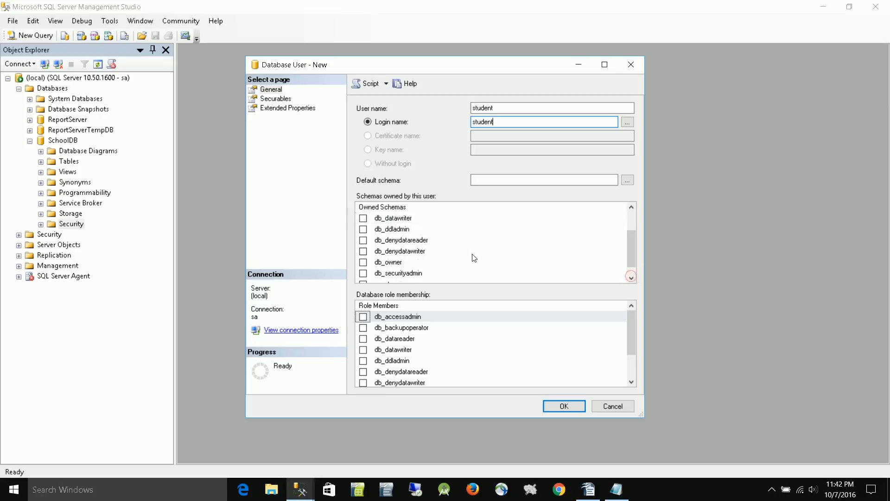
{"action": "left_click", "coordinate": [363, 262]}
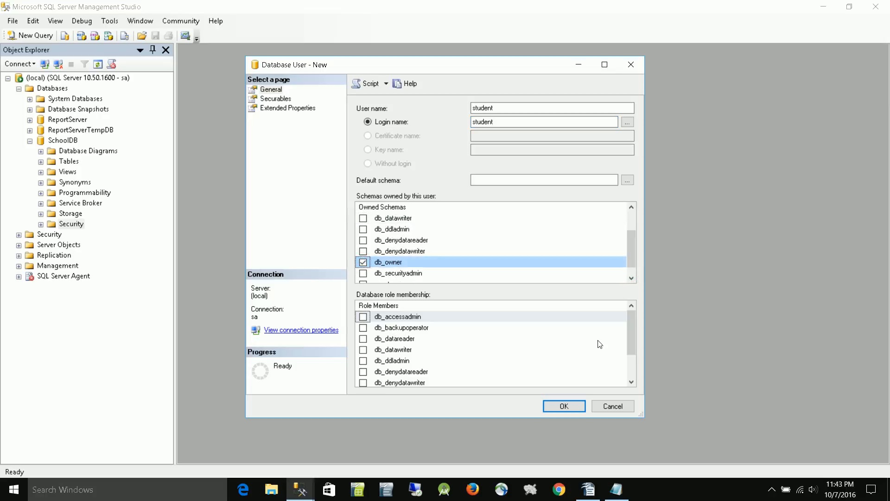
{"action": "left_click", "coordinate": [631, 381]}
{"action": "left_click", "coordinate": [632, 381]}
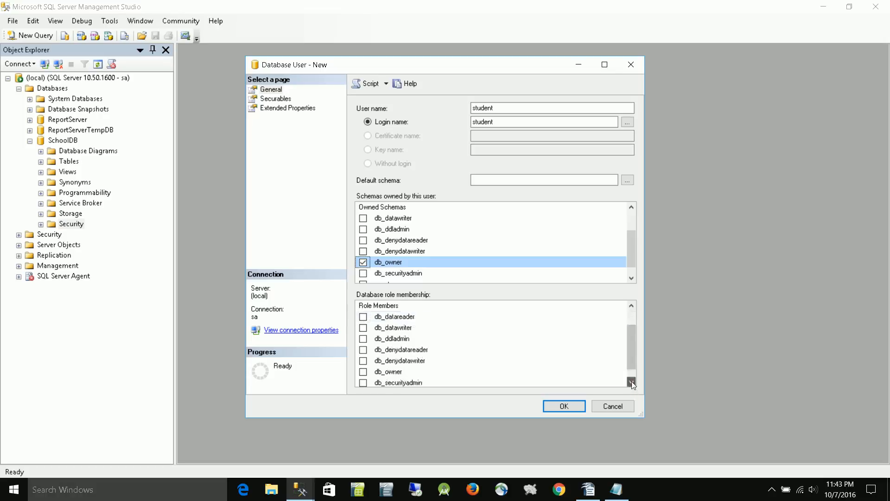
{"action": "left_click", "coordinate": [631, 381]}
{"action": "left_click", "coordinate": [363, 360]}
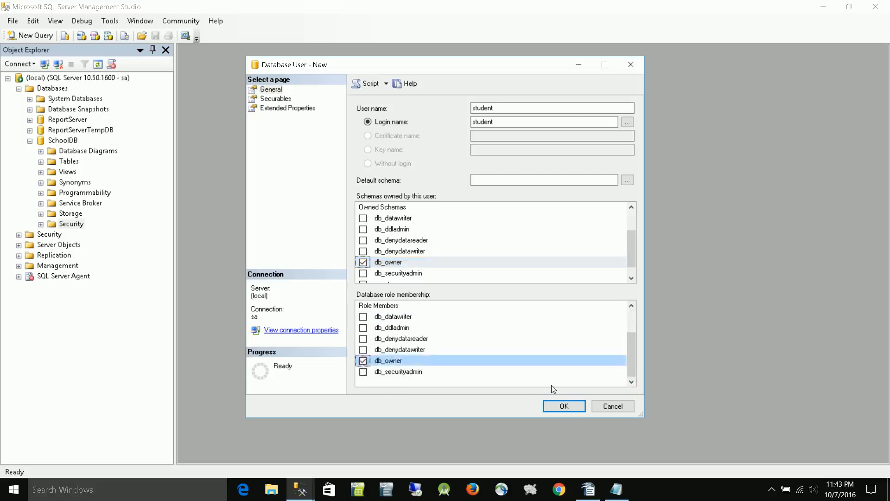
{"action": "left_click", "coordinate": [561, 404]}
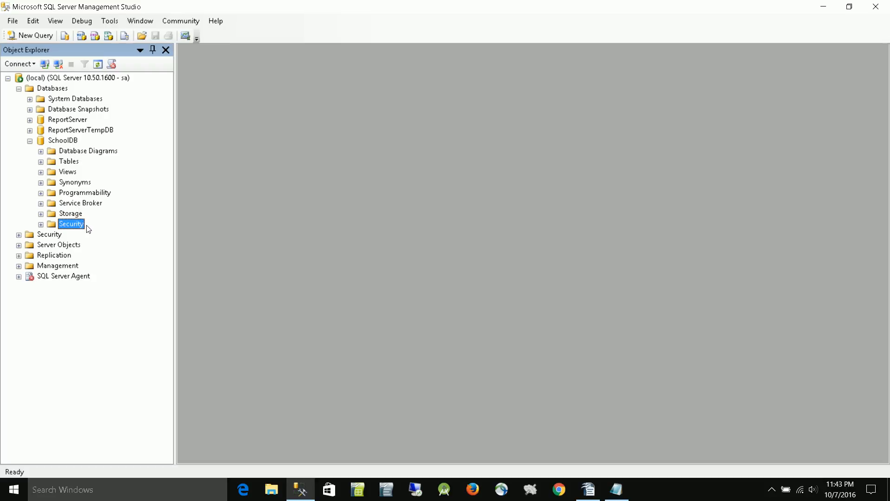
- Disconnect the sa session from the server, then close and relaunch SQL Server Management Studio
{"action": "left_click", "coordinate": [59, 64]}
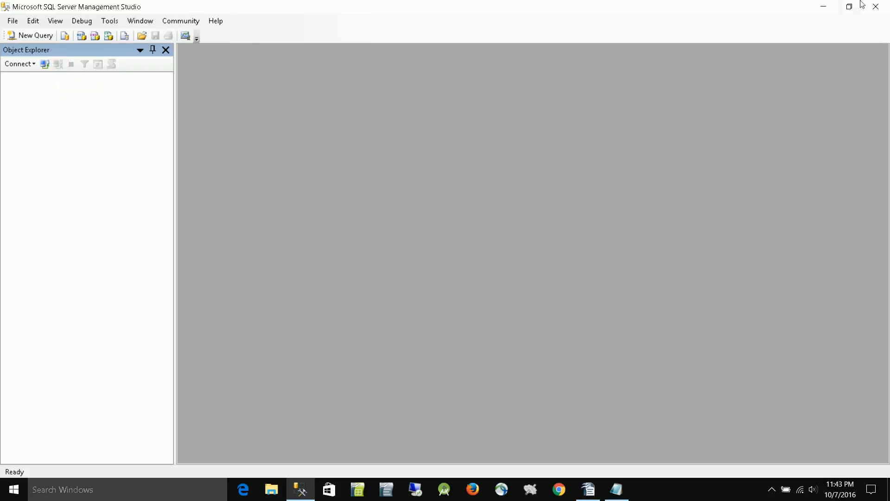
{"action": "left_click", "coordinate": [880, 9]}
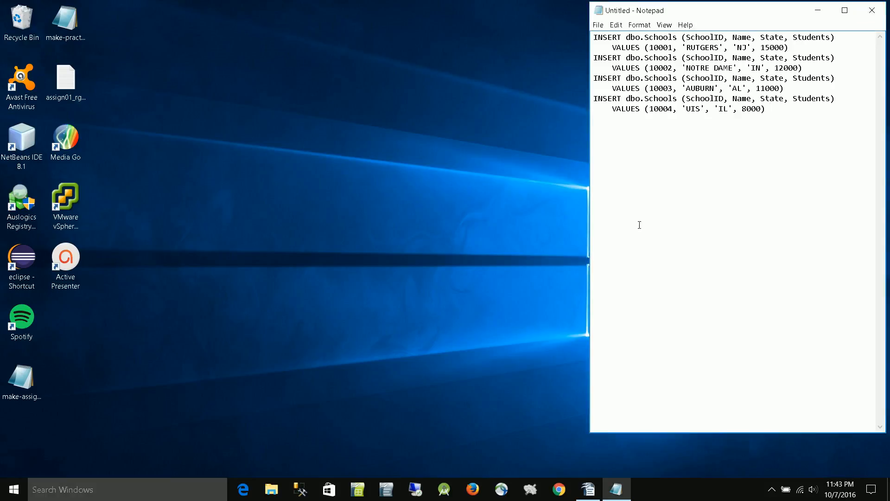
{"action": "left_click", "coordinate": [299, 493]}
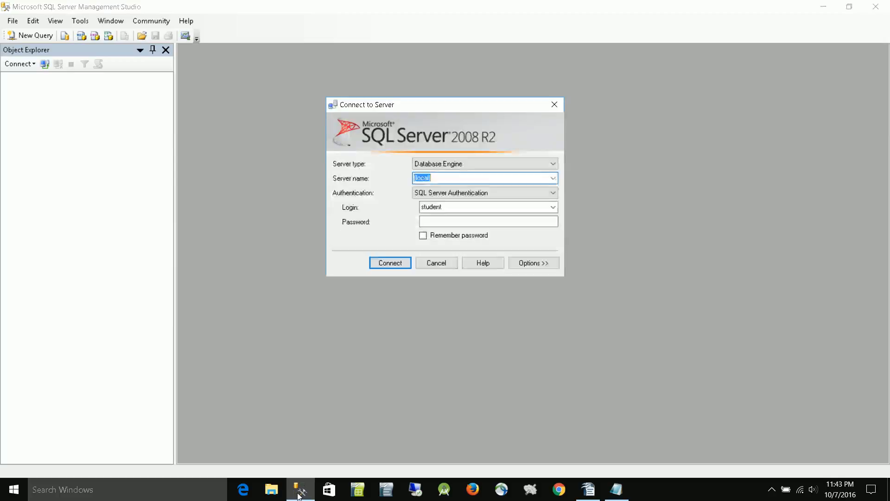
- Connect to the local server as student with the account password, and expand the SchoolDB database
{"action": "left_click", "coordinate": [473, 222]}
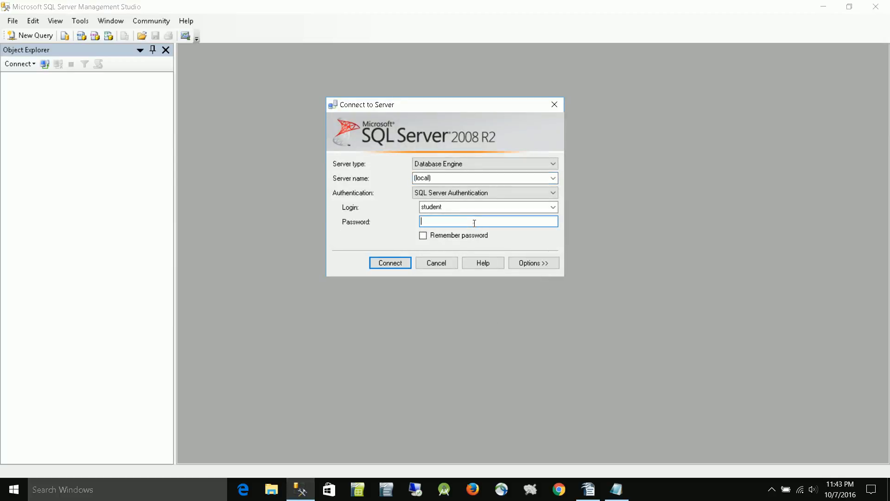
{"action": "type", "text": "s"}
{"action": "key", "text": "Return"}
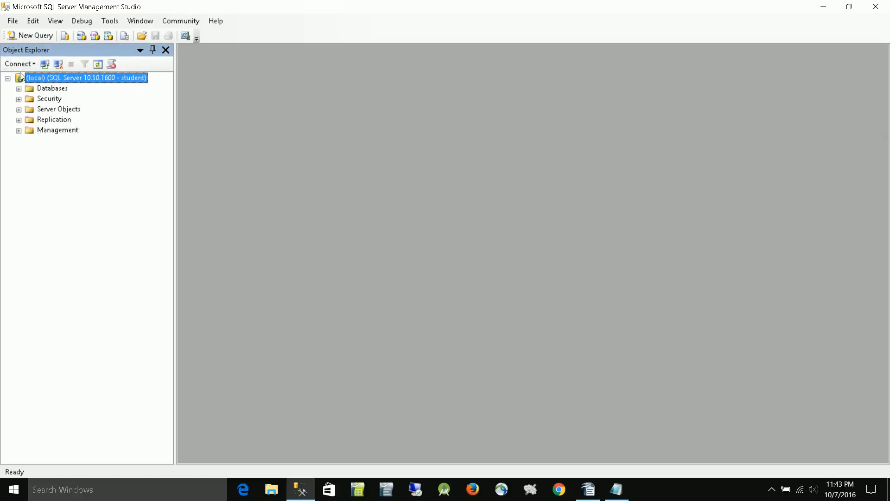
{"action": "left_click", "coordinate": [19, 88]}
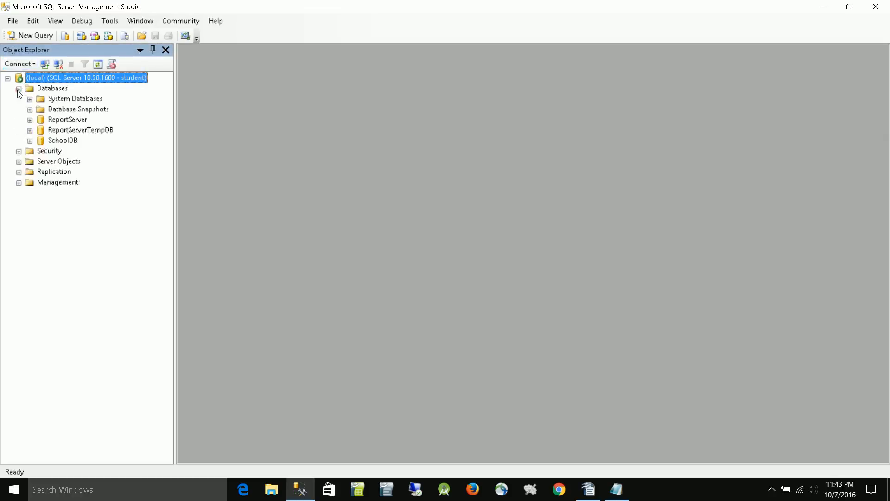
{"action": "left_click", "coordinate": [30, 141]}
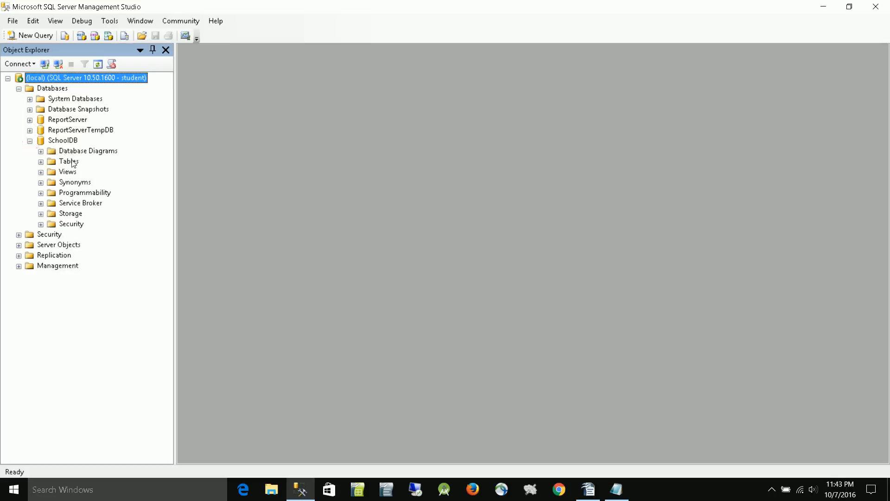
- Start a new table in SchoolDB with a first column SchoolID of type nchar(10) that disallows nulls
{"action": "left_click", "coordinate": [40, 162]}
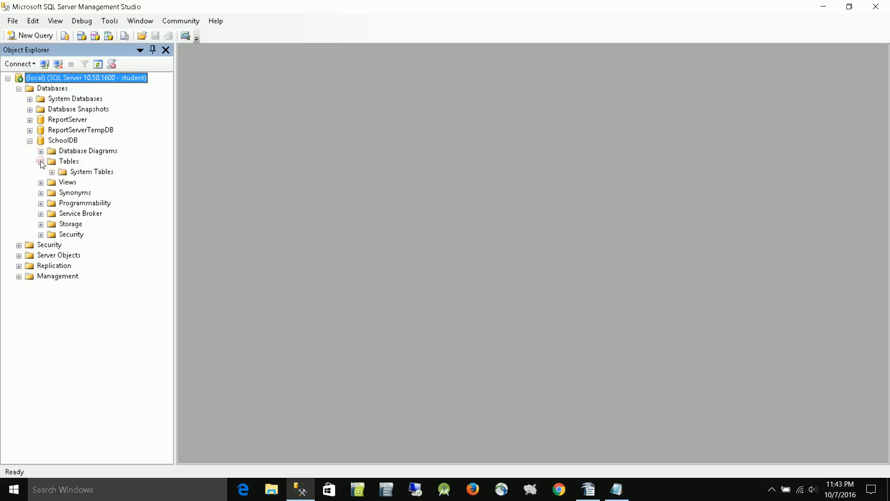
{"action": "left_click", "coordinate": [40, 162]}
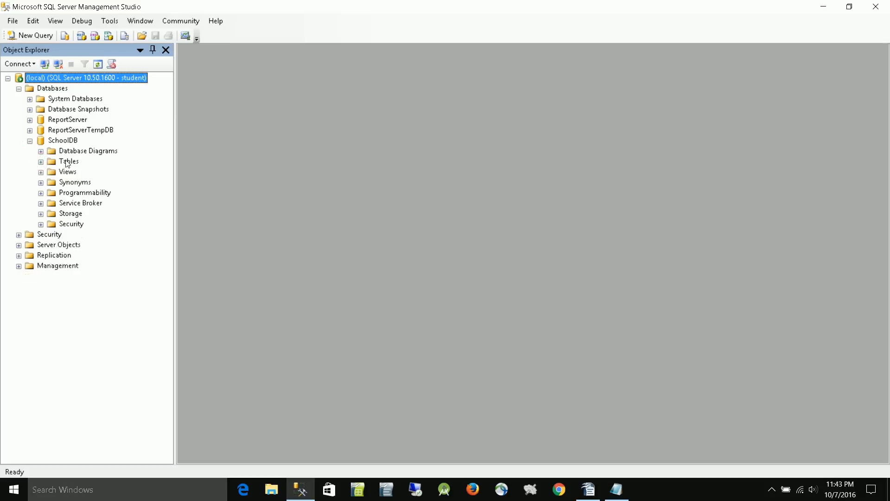
{"action": "right_click", "coordinate": [66, 162]}
{"action": "left_click", "coordinate": [103, 167]}
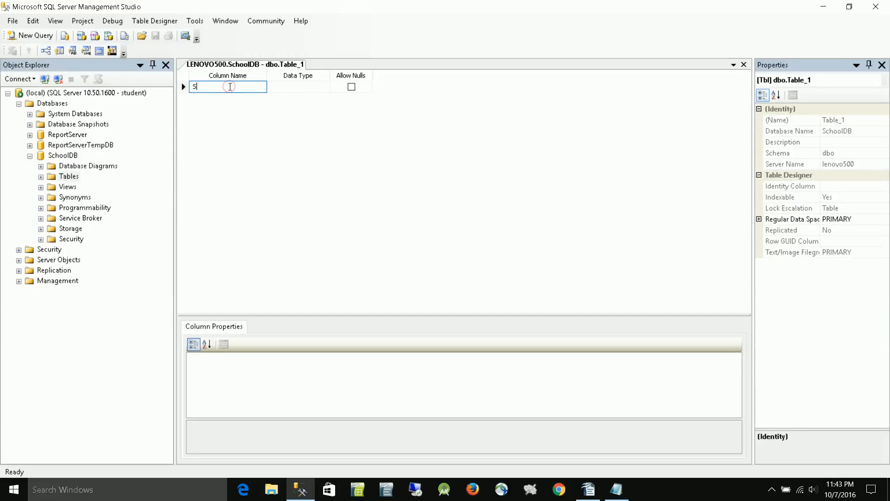
{"action": "type", "text": "School"}
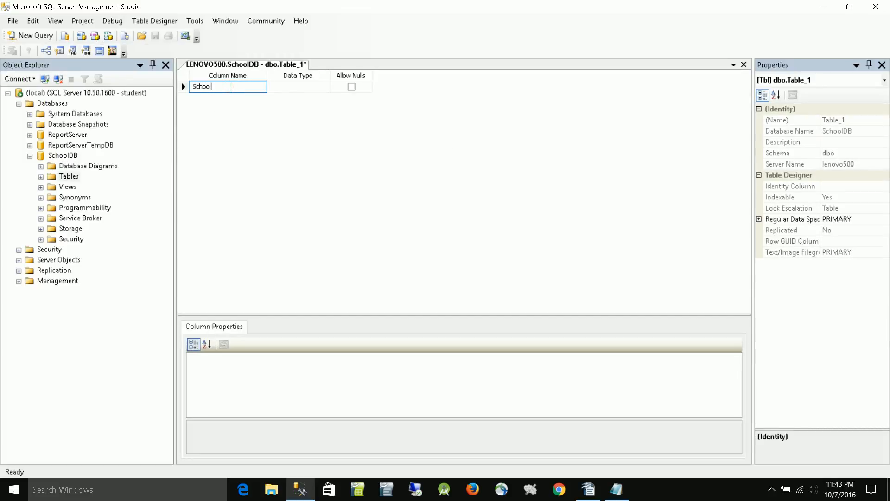
{"action": "type", "text": "ID"}
{"action": "left_click", "coordinate": [312, 90]}
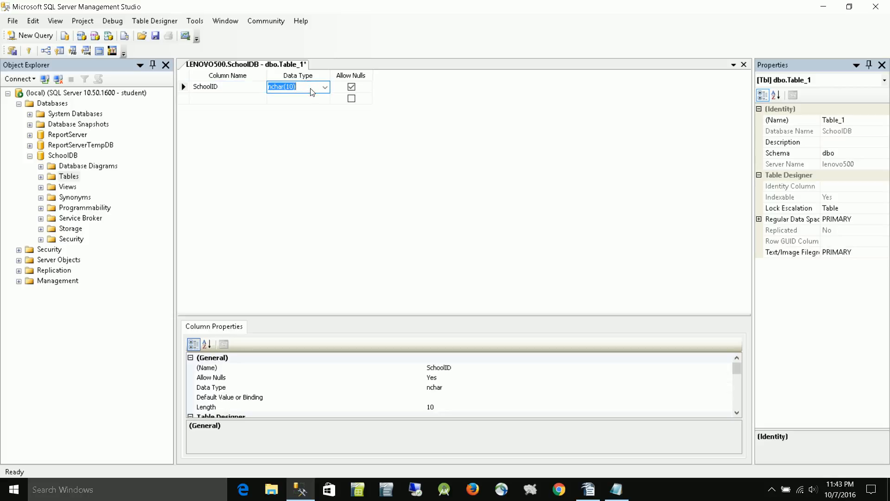
{"action": "left_click", "coordinate": [351, 88]}
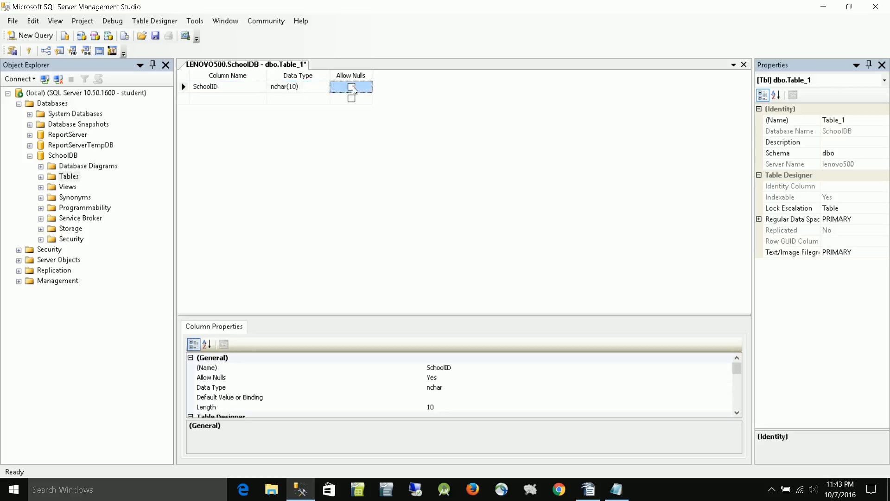
- Add a second column, Name, with data type varchar(20) and nulls disallowed
{"action": "left_click", "coordinate": [213, 99]}
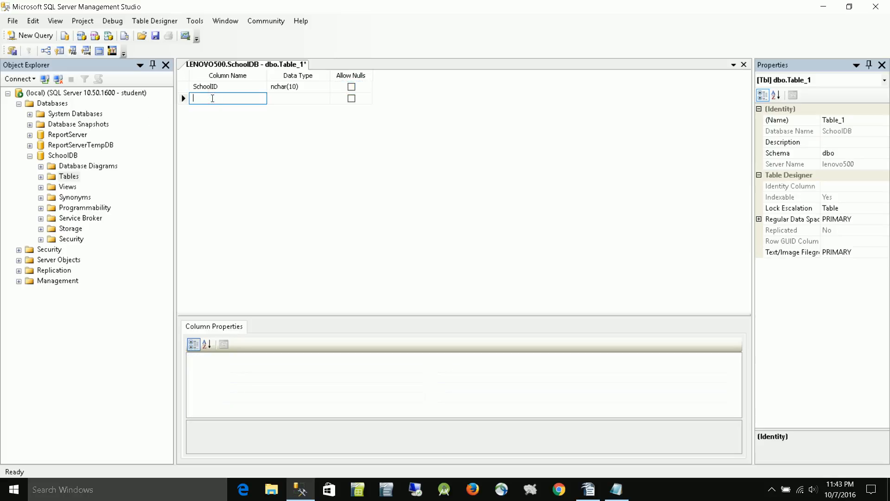
{"action": "type", "text": "Name"}
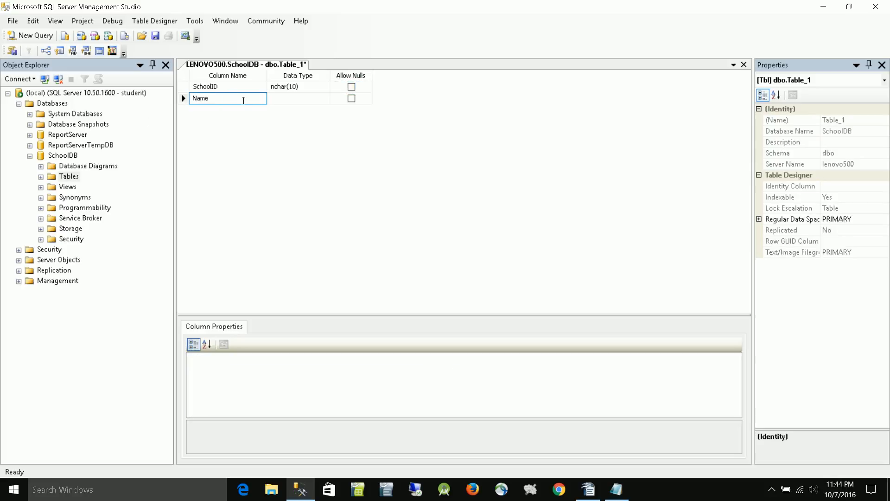
{"action": "left_click", "coordinate": [288, 100]}
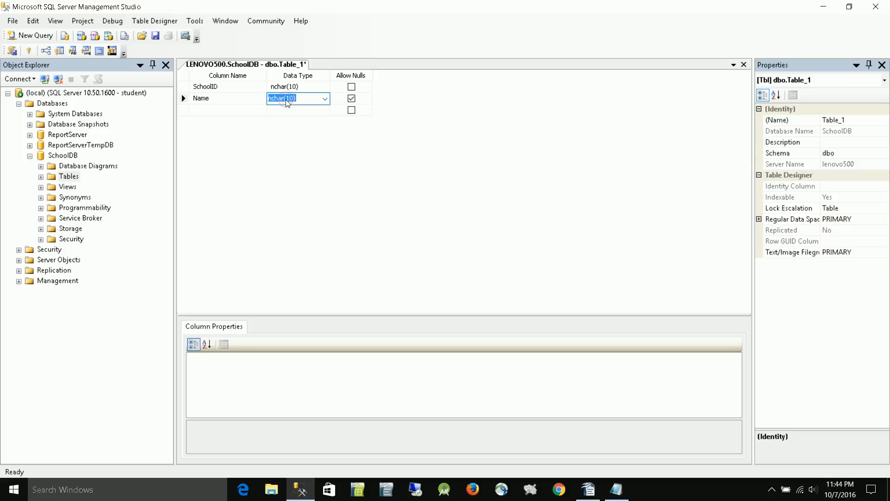
{"action": "left_click", "coordinate": [328, 101]}
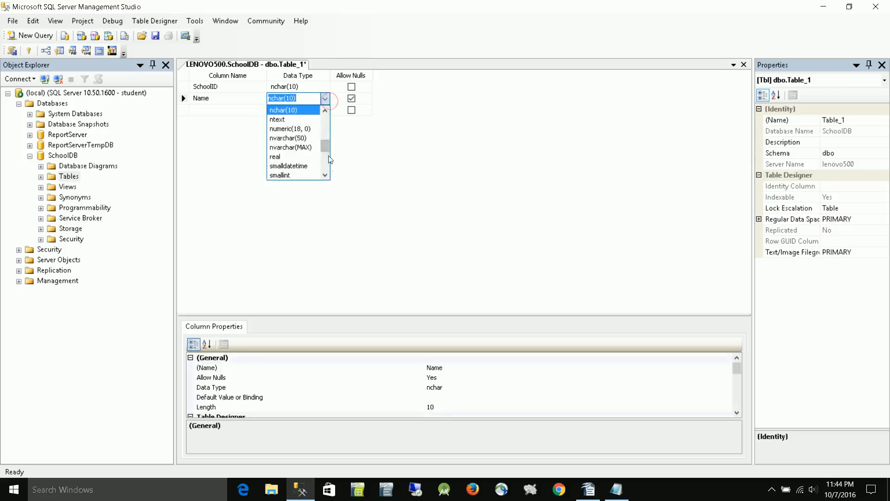
{"action": "left_click", "coordinate": [325, 175]}
{"action": "left_click", "coordinate": [326, 176]}
{"action": "left_click", "coordinate": [326, 176]}
{"action": "left_click", "coordinate": [326, 175]}
{"action": "left_click", "coordinate": [326, 176]}
{"action": "left_click", "coordinate": [326, 175]}
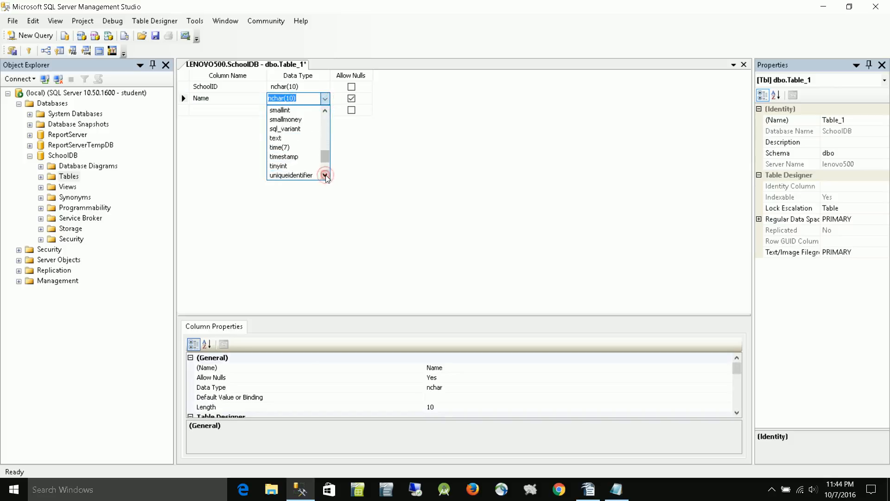
{"action": "left_click", "coordinate": [326, 176]}
{"action": "left_click", "coordinate": [326, 175]}
{"action": "left_click", "coordinate": [326, 175]}
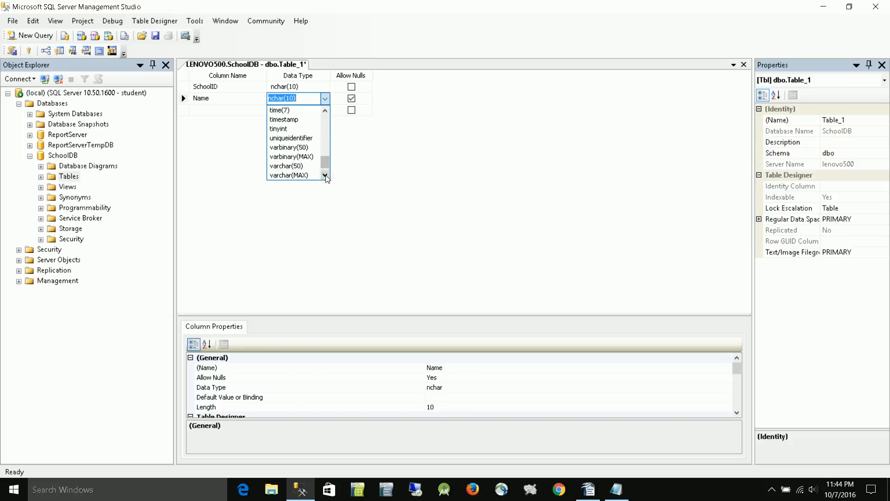
{"action": "left_click", "coordinate": [298, 166]}
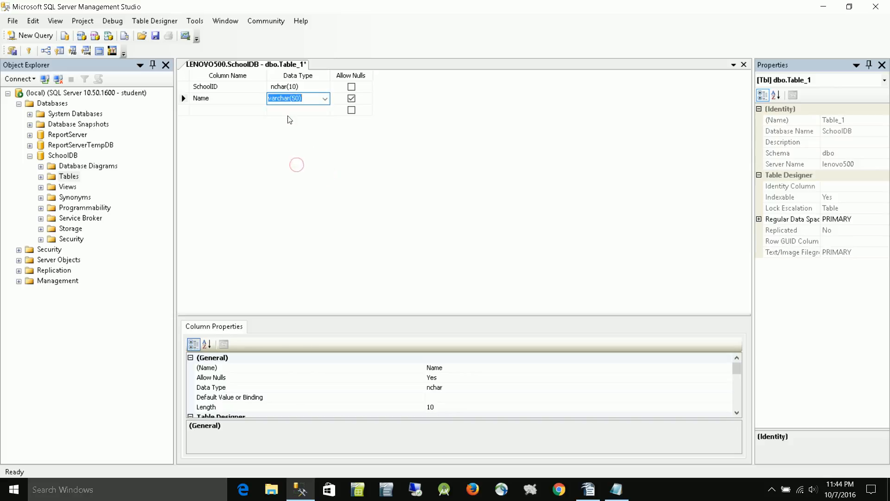
{"action": "left_click", "coordinate": [292, 97]}
{"action": "type", "text": "20"}
{"action": "key", "text": "Delete"}
{"action": "left_click", "coordinate": [351, 99]}
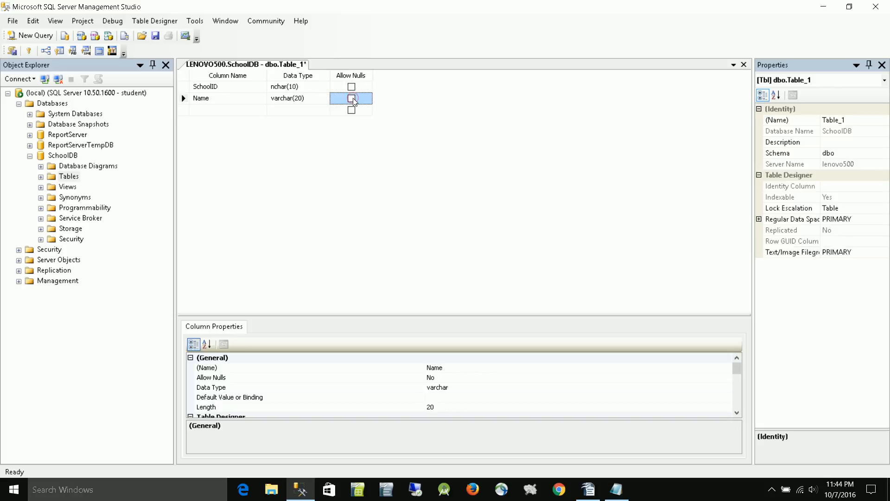
- Add a third column, State, with data type char(2) and nulls disallowed
{"action": "left_click", "coordinate": [227, 110]}
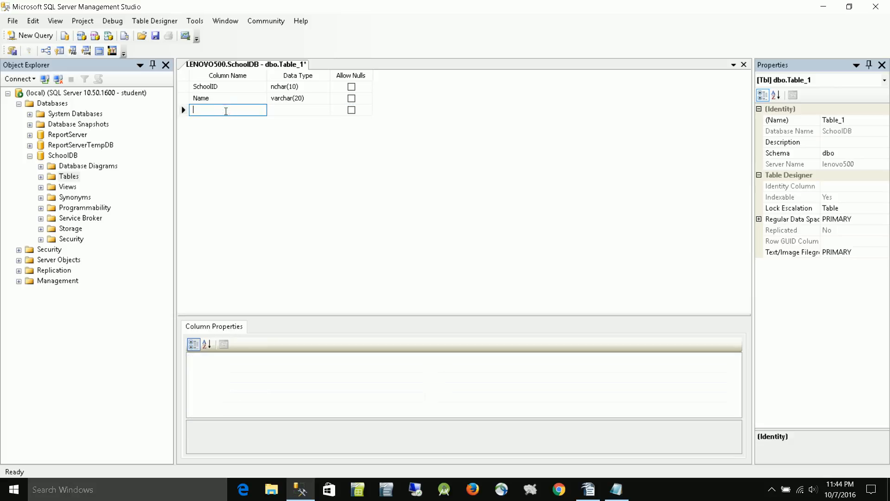
{"action": "type", "text": "State"}
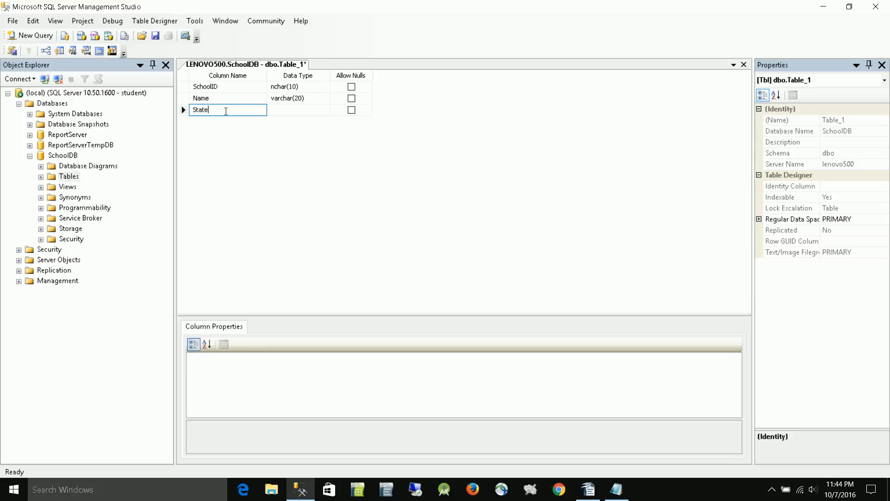
{"action": "left_click", "coordinate": [311, 111]}
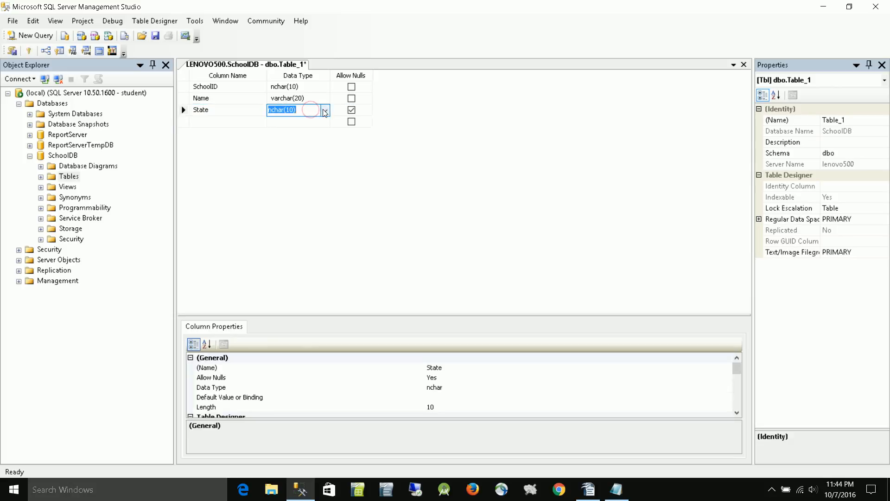
{"action": "left_click", "coordinate": [326, 111]}
{"action": "left_click", "coordinate": [326, 122]}
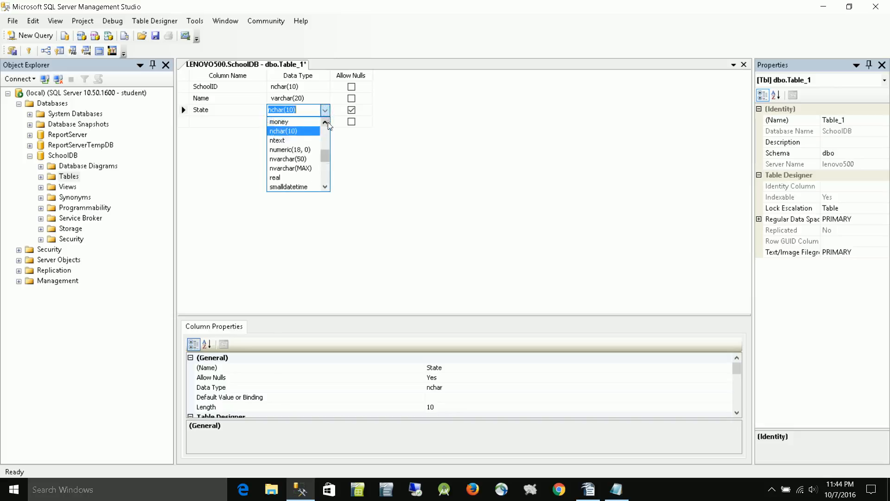
{"action": "left_click", "coordinate": [328, 121]}
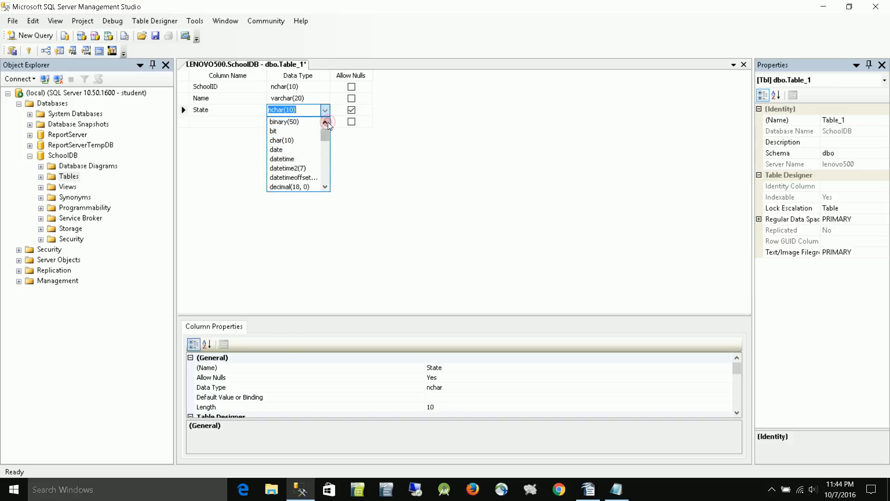
{"action": "left_click", "coordinate": [288, 142]}
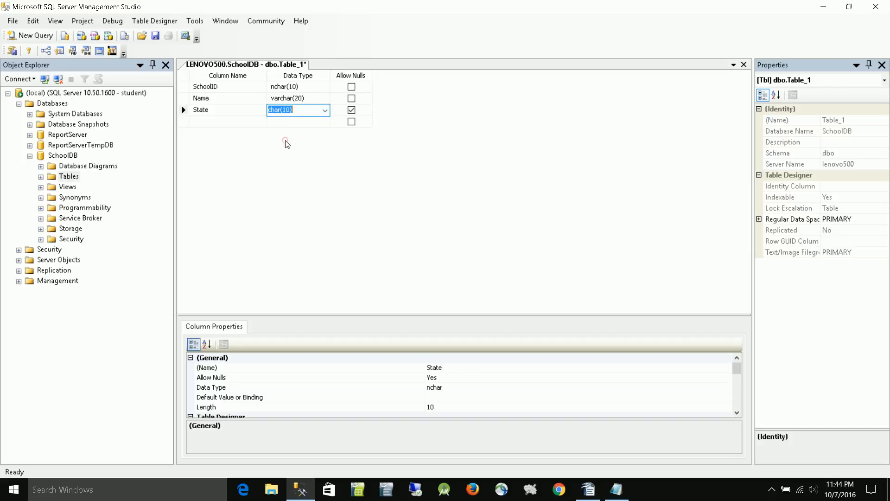
{"action": "left_click", "coordinate": [284, 110]}
{"action": "type", "text": "2"}
{"action": "left_click", "coordinate": [351, 110]}
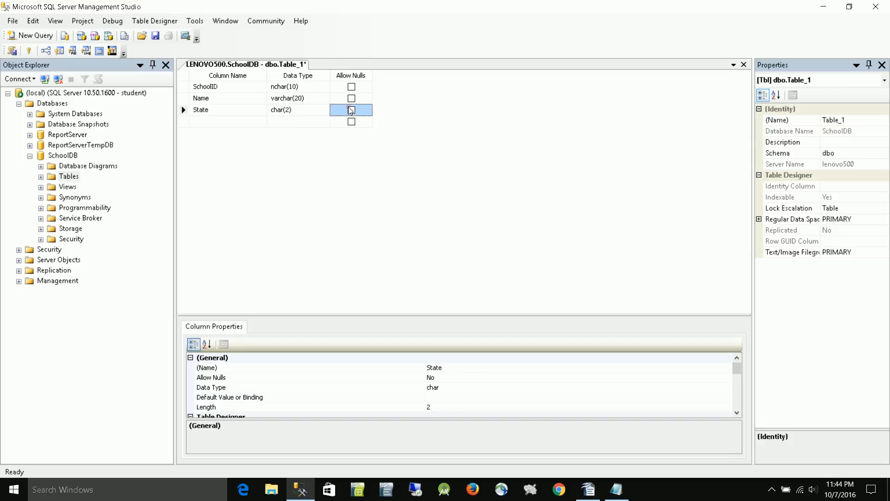
- Add a fourth column, Students, with data type int and nulls disallowed
{"action": "left_click", "coordinate": [215, 121]}
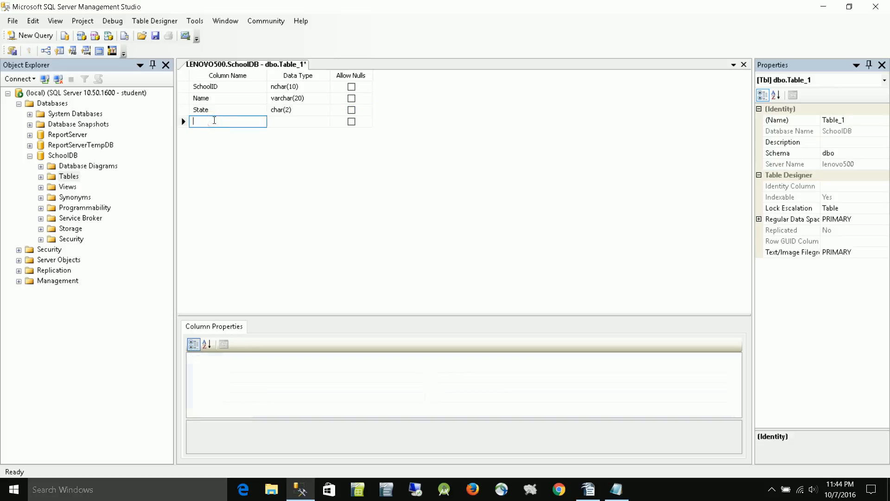
{"action": "type", "text": "tu"}
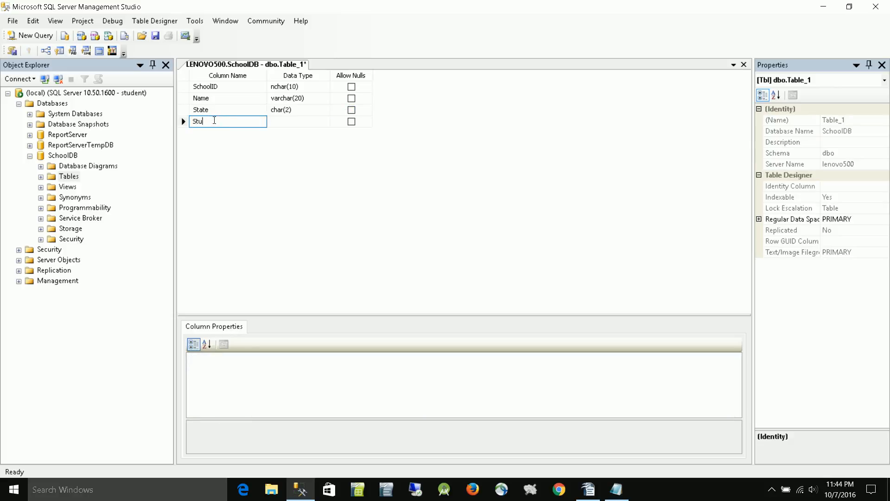
{"action": "type", "text": "dents"}
{"action": "left_click", "coordinate": [296, 124]}
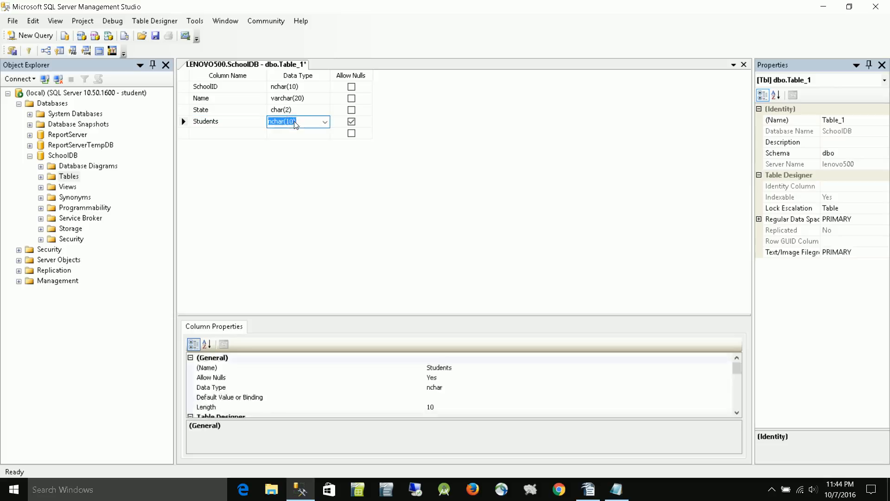
{"action": "type", "text": "int"}
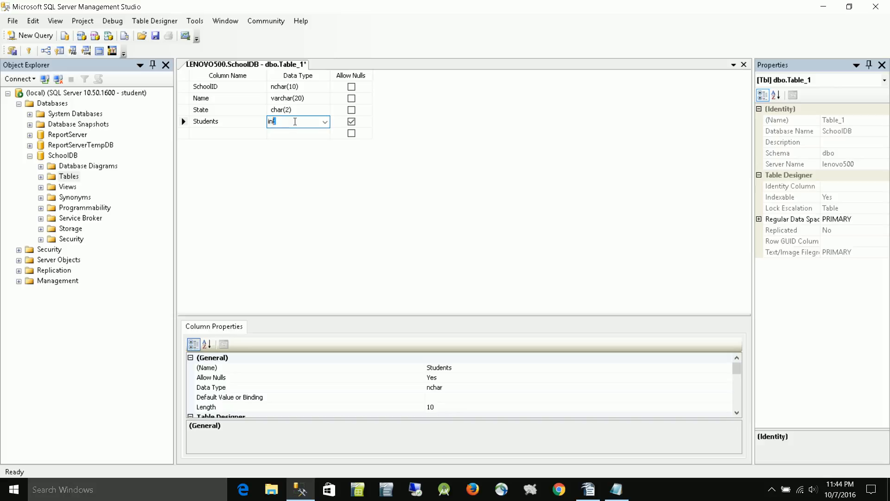
{"action": "left_click", "coordinate": [324, 121]}
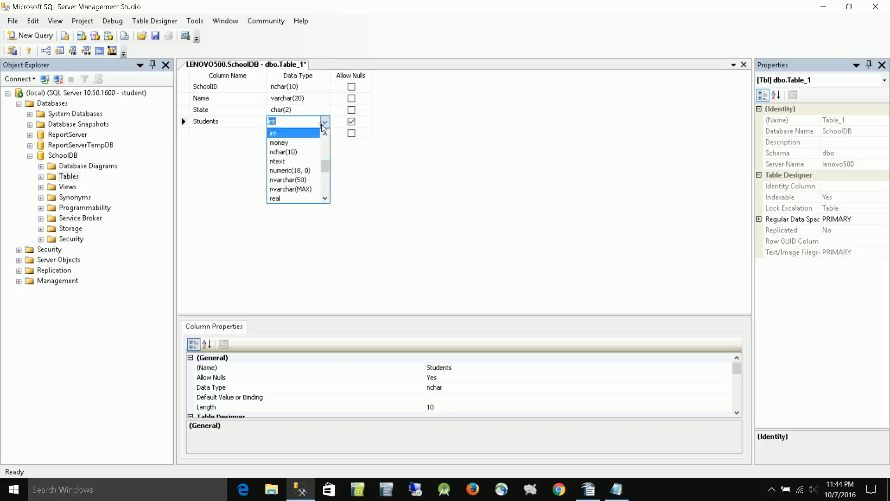
{"action": "left_click", "coordinate": [315, 134]}
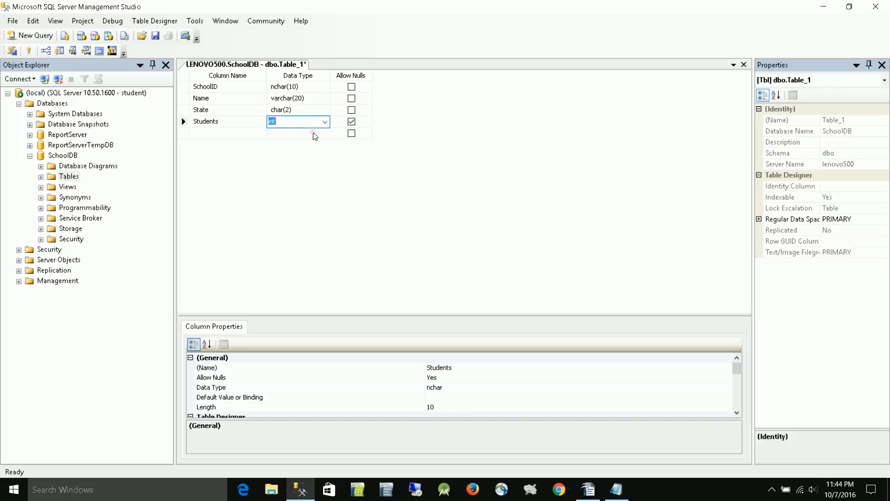
{"action": "left_click", "coordinate": [353, 122]}
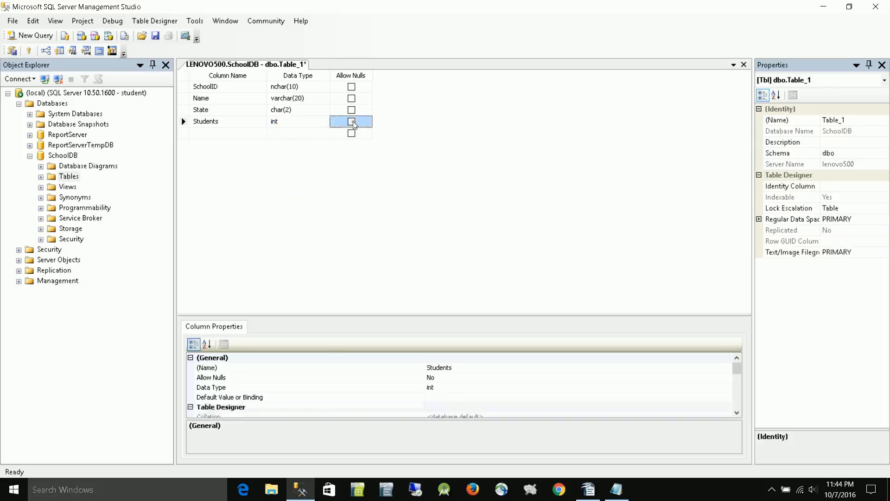
- Save the new table under the name Schools and close its design view
{"action": "right_click", "coordinate": [246, 67]}
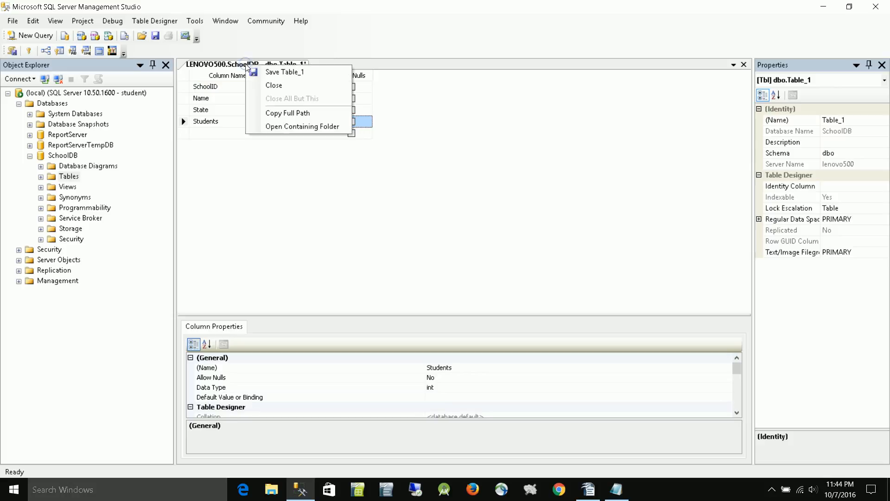
{"action": "left_click", "coordinate": [278, 73]}
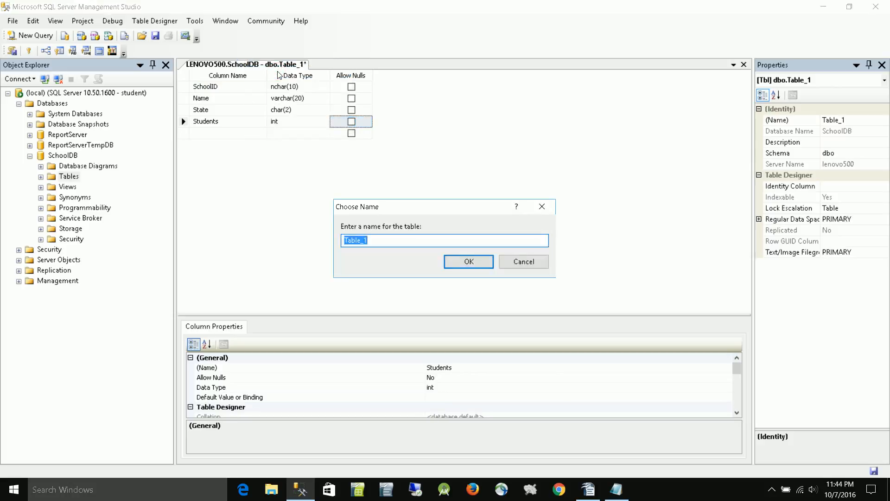
{"action": "type", "text": "Schools"}
{"action": "left_click", "coordinate": [473, 262]}
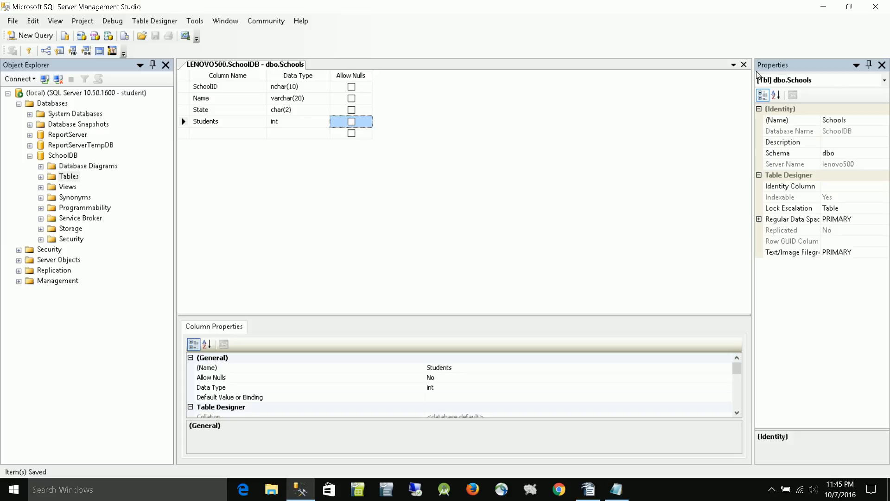
{"action": "left_click", "coordinate": [744, 64]}
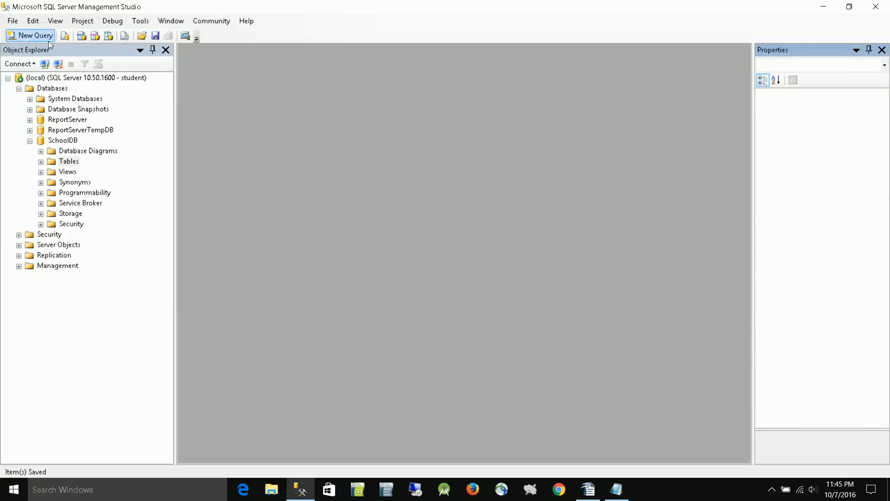
- Open a new query on SchoolDB, write "select * from Schools" and execute it
{"action": "left_click", "coordinate": [37, 35]}
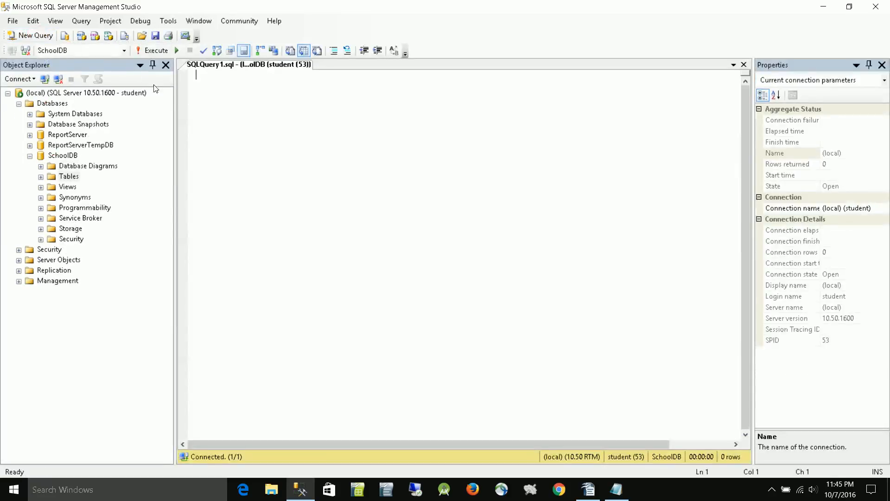
{"action": "type", "text": "seke"}
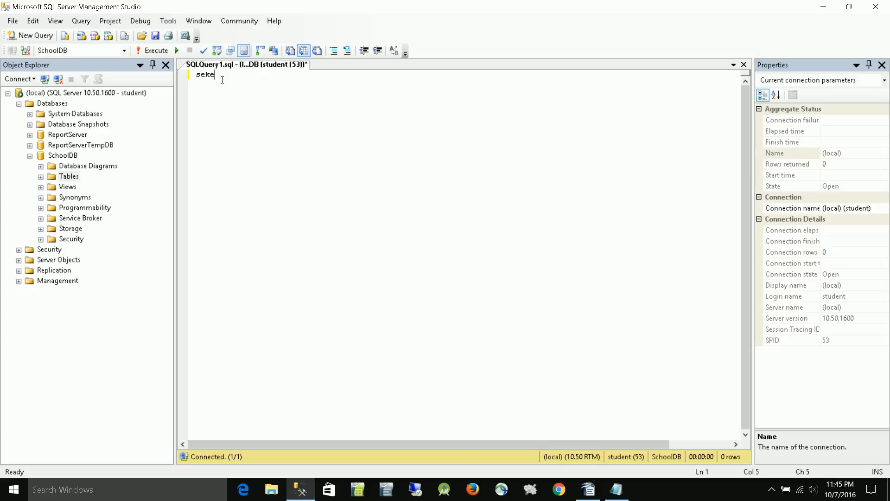
{"action": "key", "text": "BackSpace"}
{"action": "key", "text": "BackSpace"}
{"action": "type", "text": "lect * from sc"}
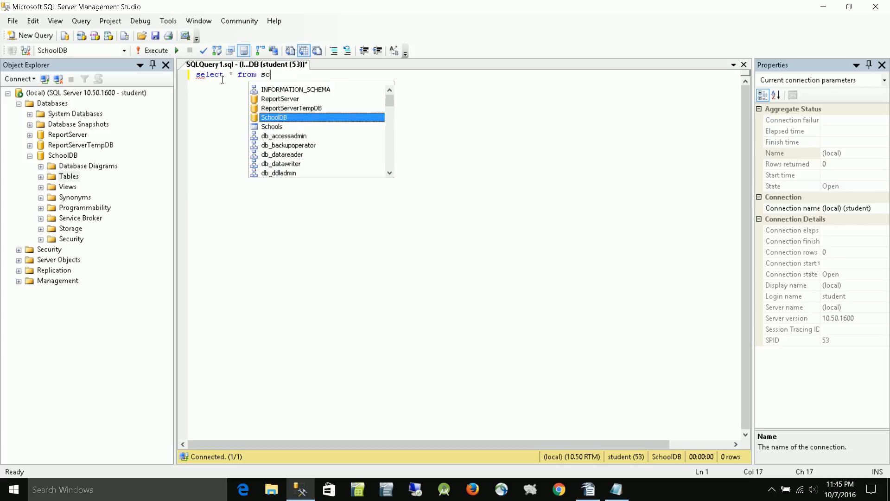
{"action": "type", "text": "hools"}
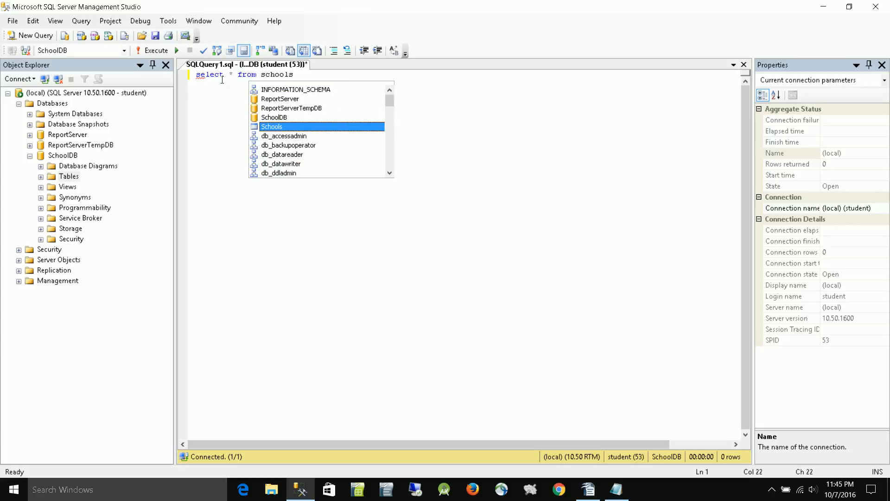
{"action": "key", "text": "Tab"}
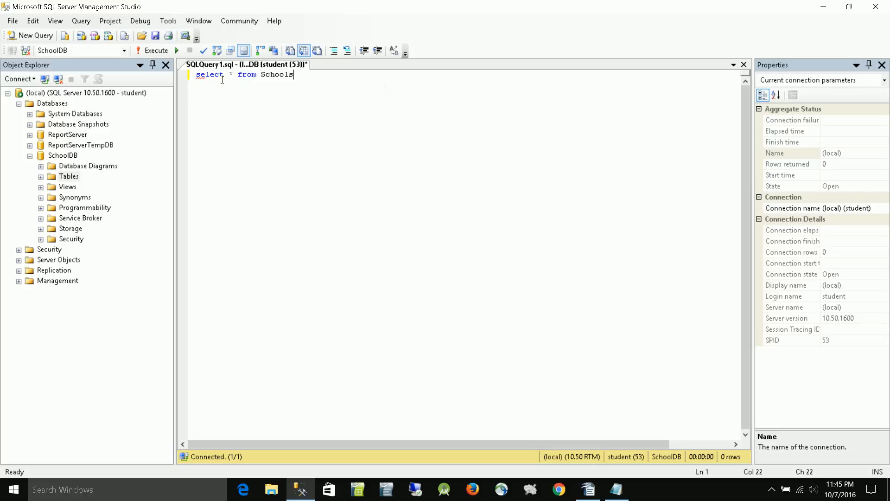
{"action": "key", "text": "F5"}
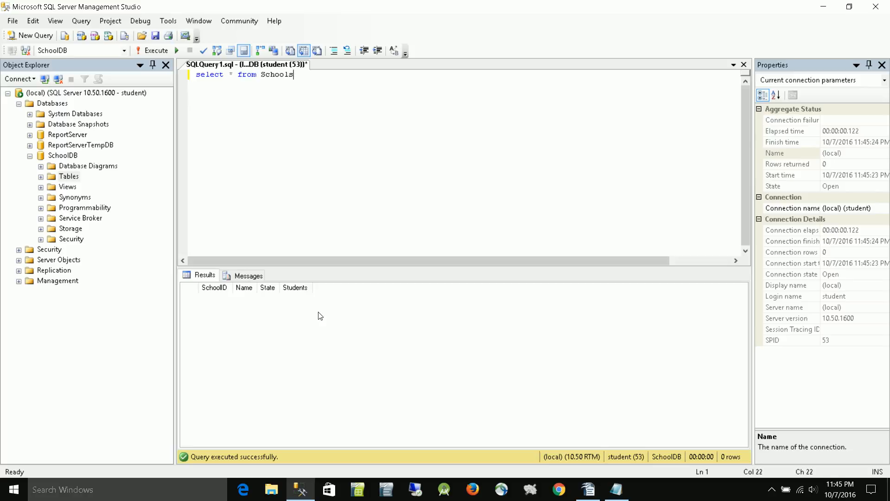
- Copy the four INSERT dbo.Schools statements from the untitled Notepad file and paste them below the select statement in the SQL Server Management Studio query
{"action": "left_click", "coordinate": [616, 491]}
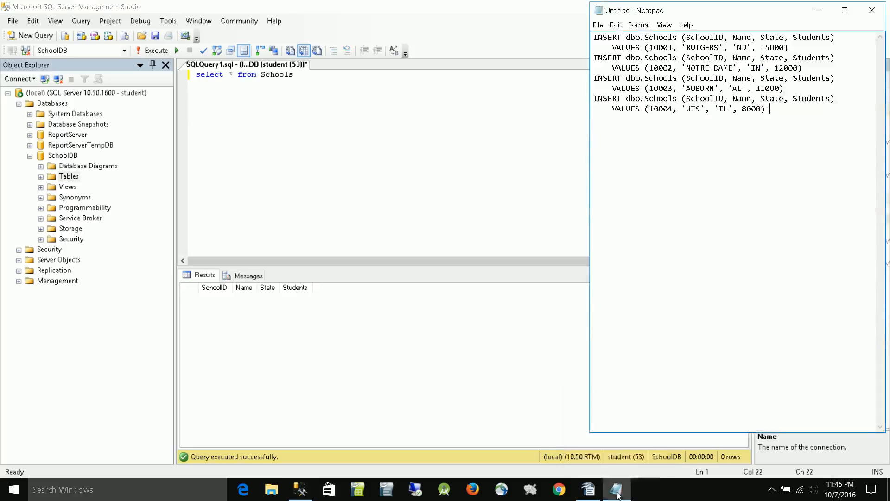
{"action": "left_click_drag", "start_coordinate": [767, 111], "coordinate": [601, 40]}
{"action": "right_click", "coordinate": [666, 73]}
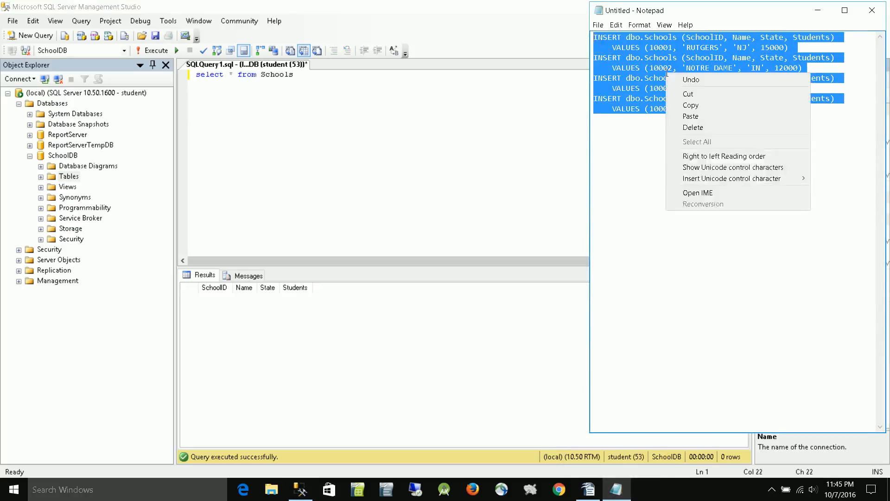
{"action": "left_click", "coordinate": [697, 107]}
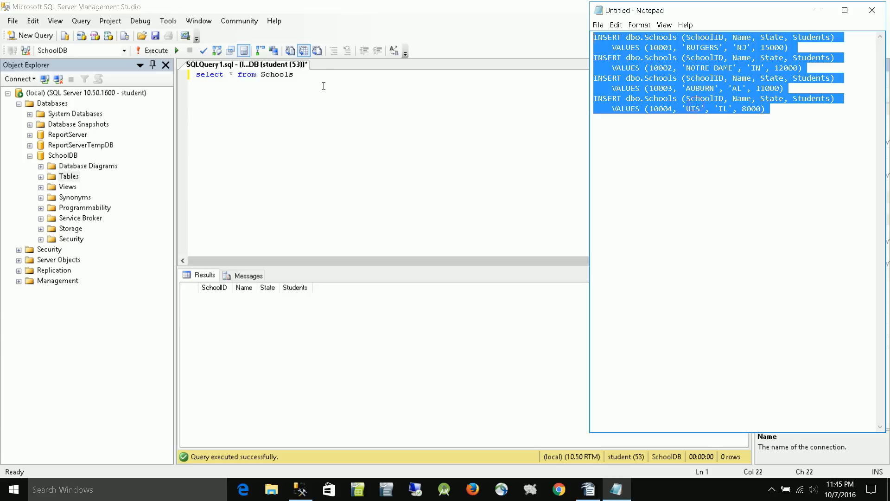
{"action": "left_click", "coordinate": [324, 85]}
{"action": "key", "text": "Return"}
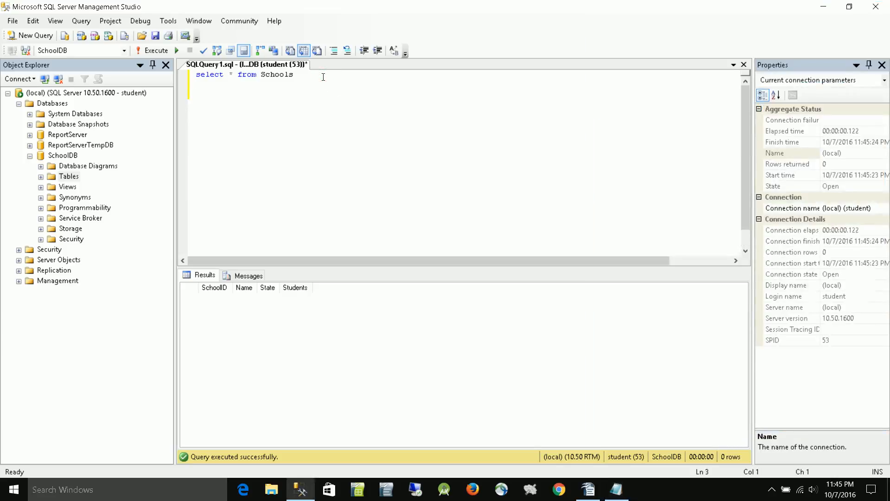
{"action": "key", "text": "ctrl+v"}
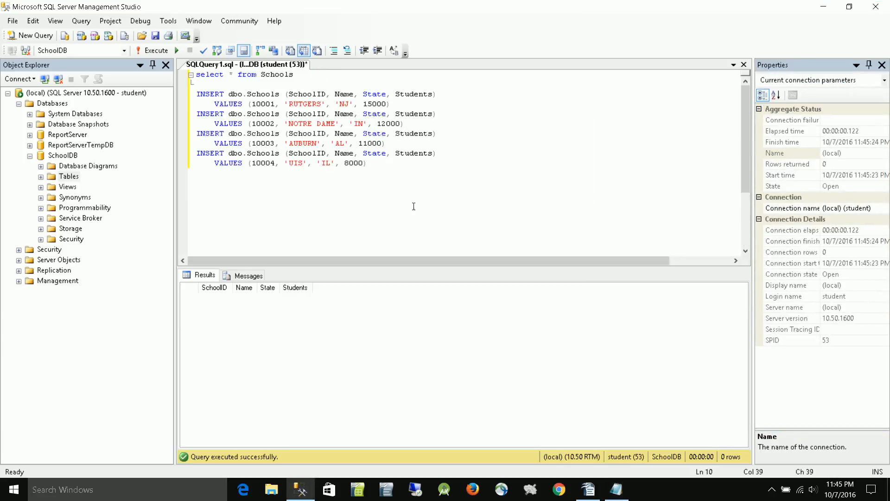
- Execute only the four INSERT statements to add the school rows, and rerun only the "select * from Schools" line
{"action": "left_click_drag", "start_coordinate": [377, 163], "coordinate": [194, 95]}
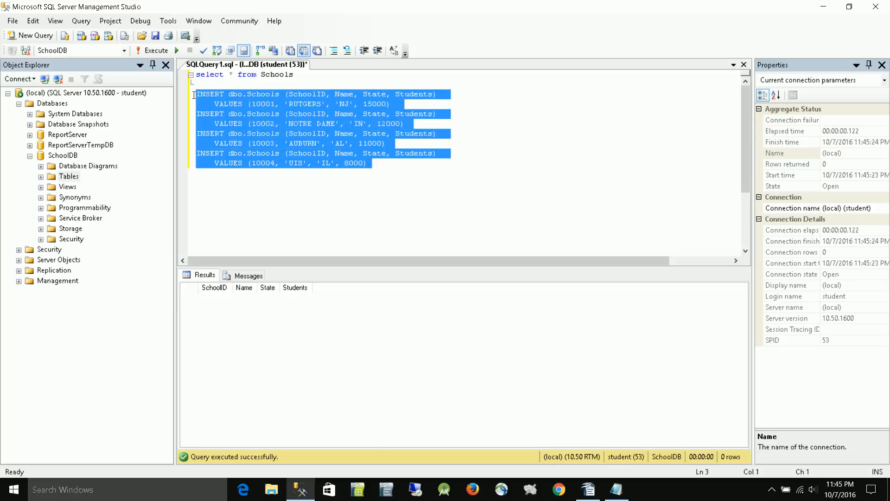
{"action": "key", "text": "F5"}
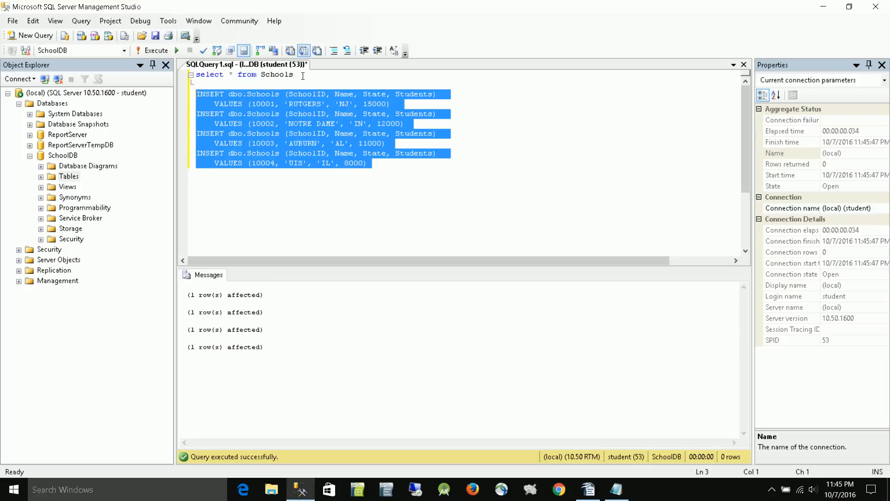
{"action": "left_click_drag", "start_coordinate": [303, 75], "coordinate": [178, 74]}
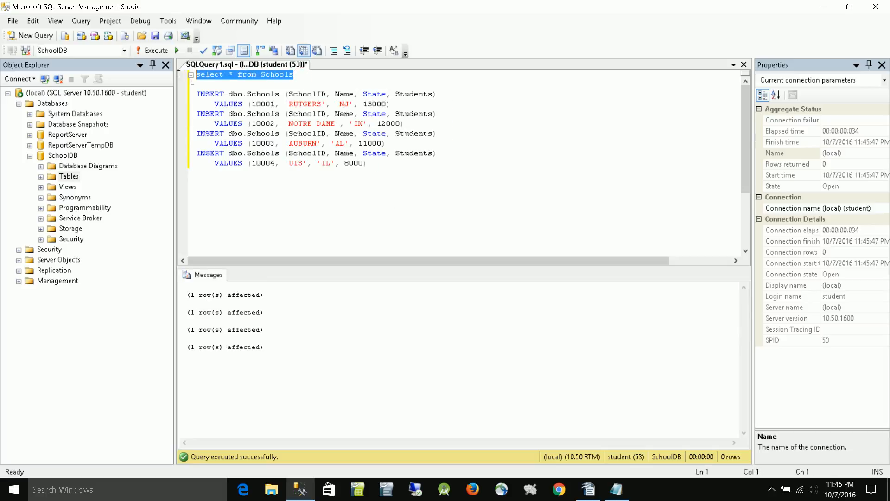
{"action": "key", "text": "F5"}
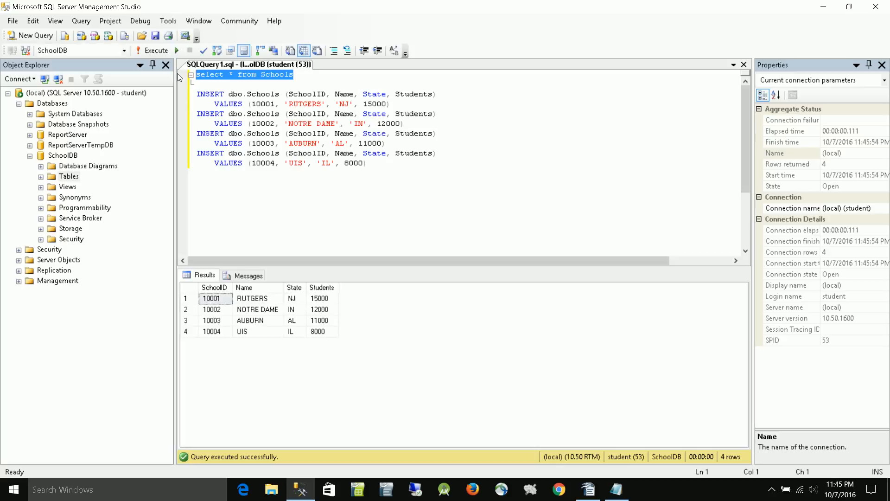